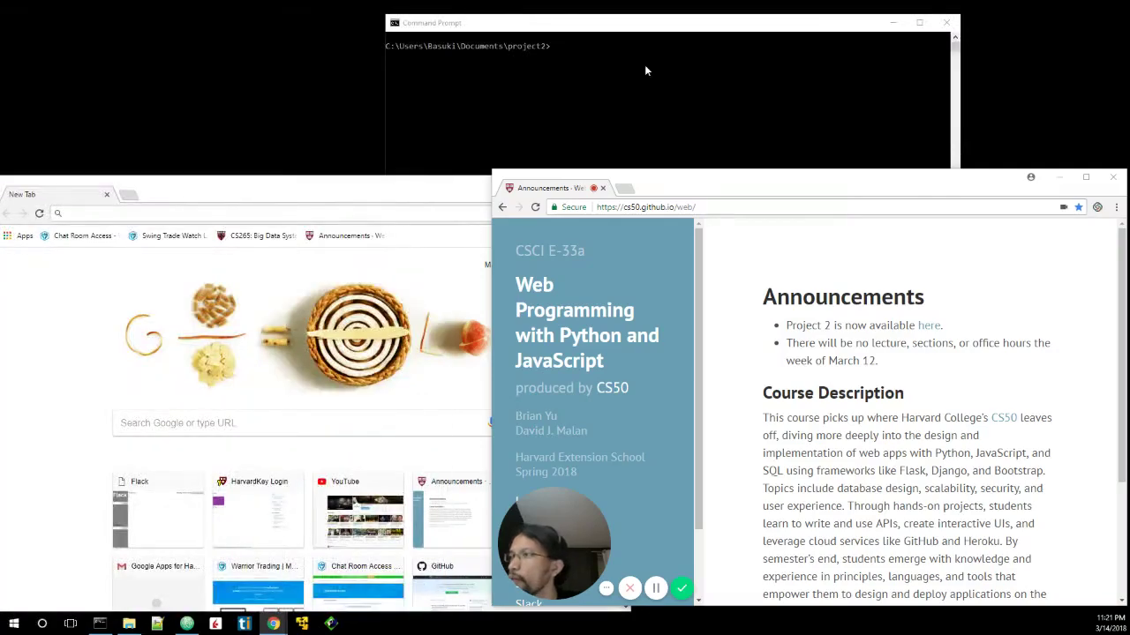
Start the Flask chat server with 'flask run' so it serves on 127.0.0.1:5000
left_click(620, 86)
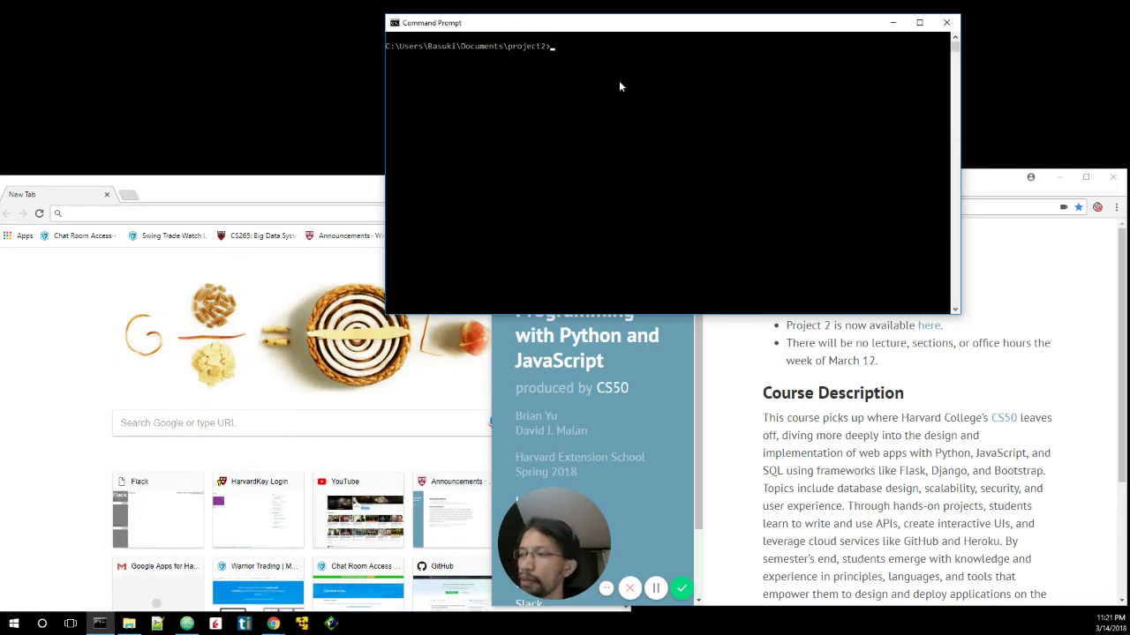
type("flask run")
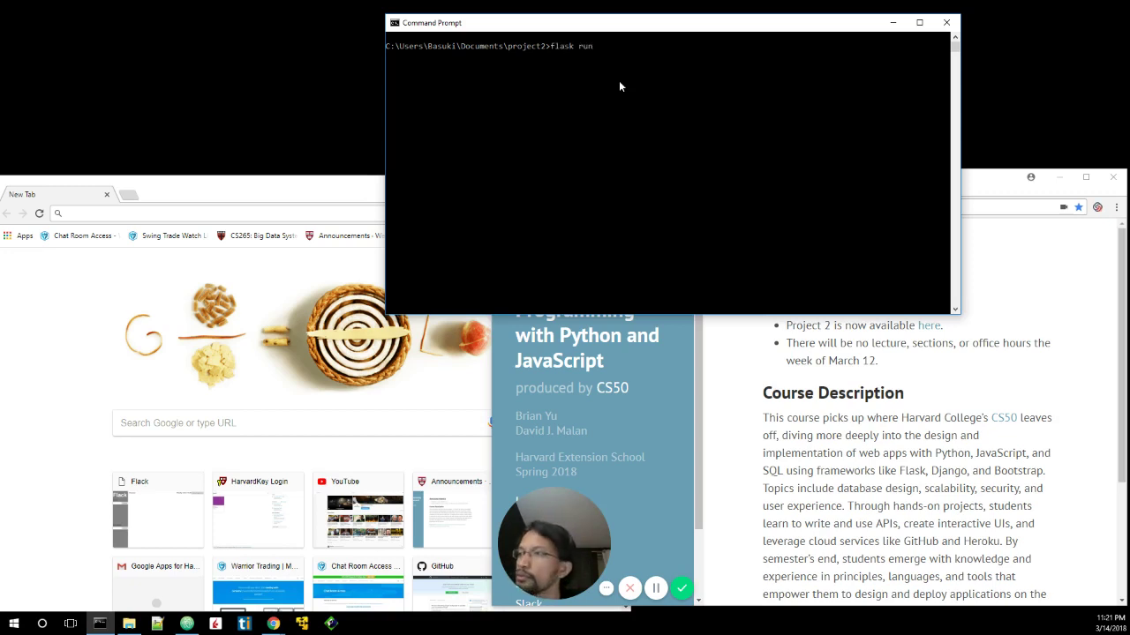
key("Return")
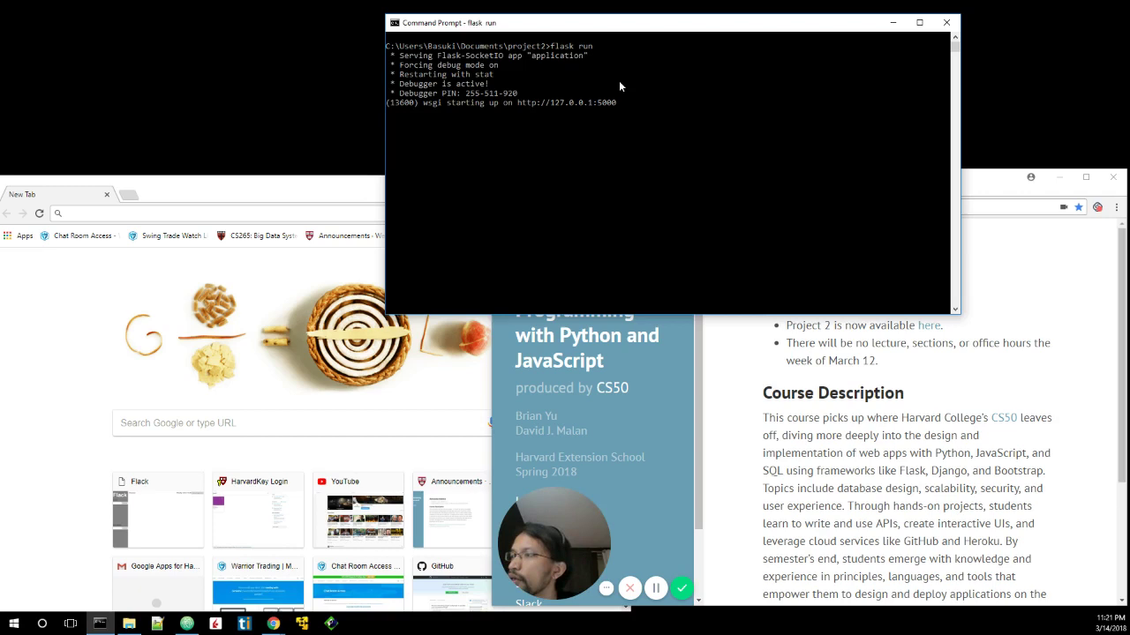
Load the Flack chat app at localhost:5000 in Chrome
left_click(988, 186)
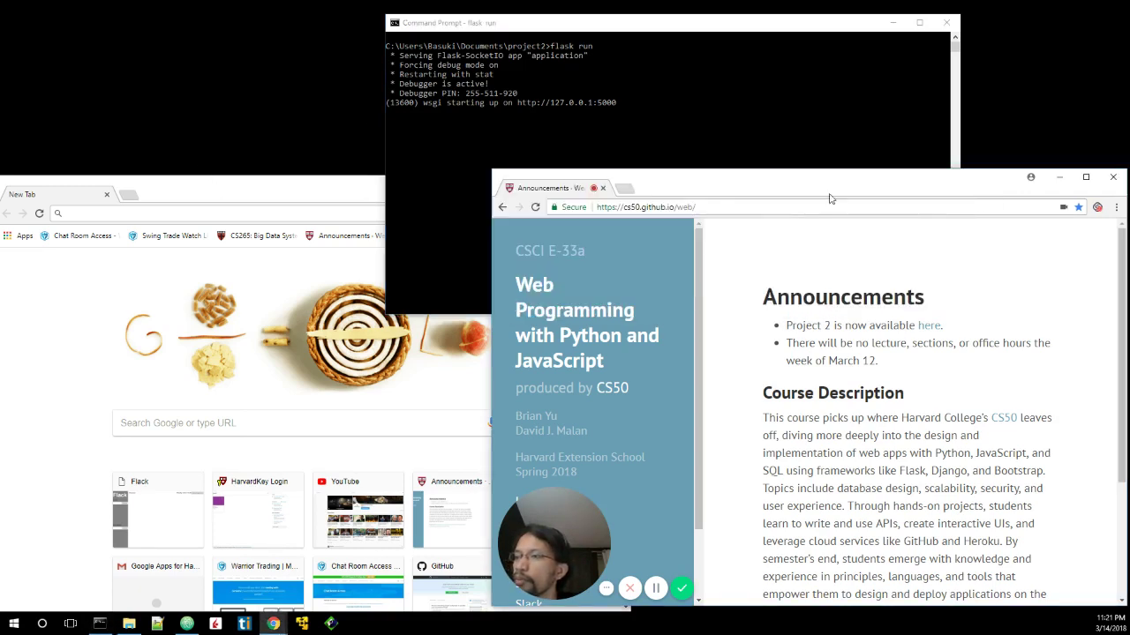
left_click(749, 208)
type("localhost:5000")
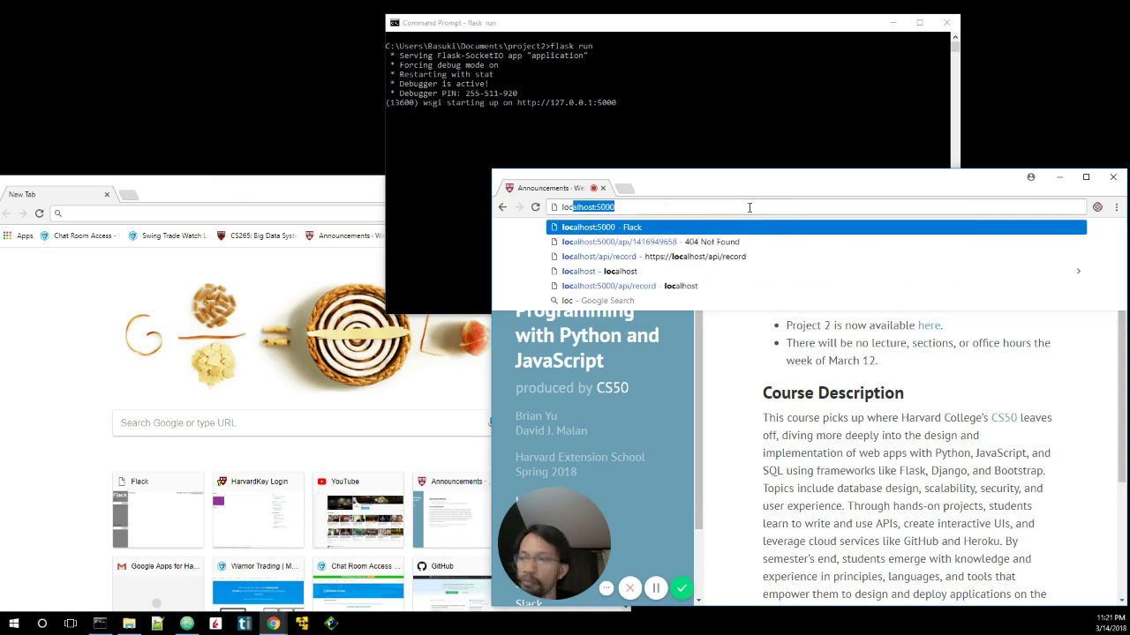
key("Return")
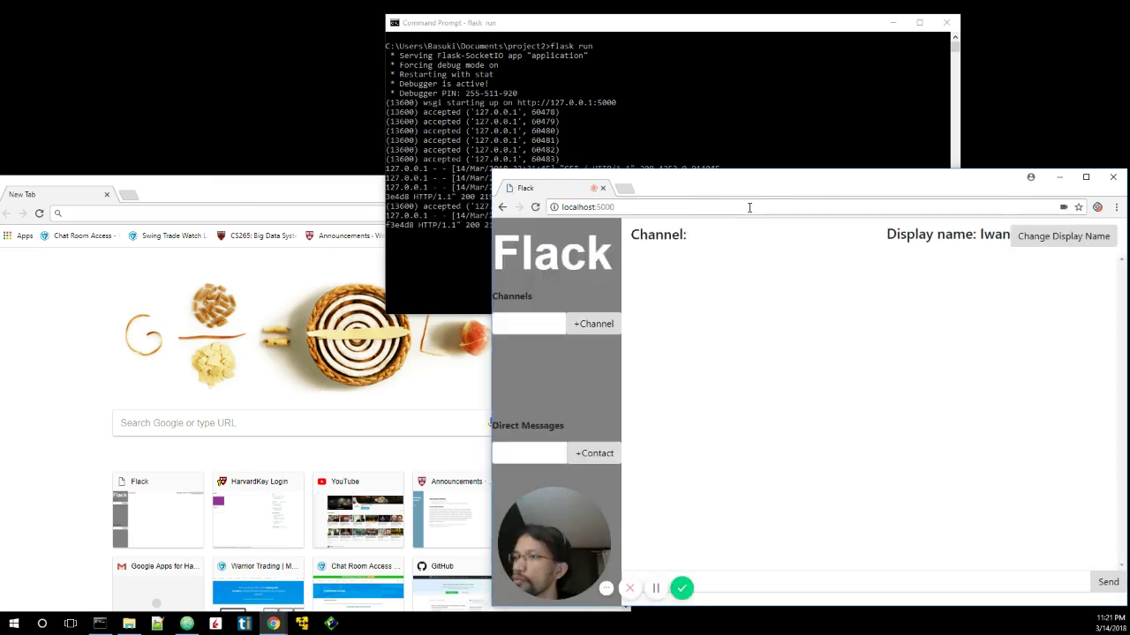
Set the display name to Basuki
left_click(1087, 246)
left_click(759, 291)
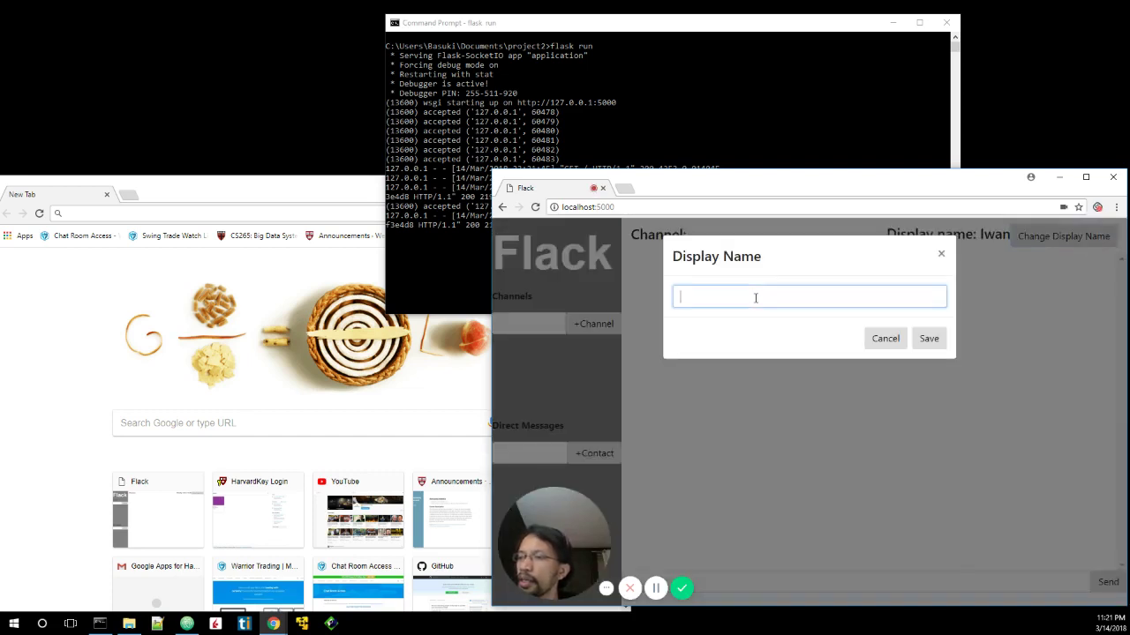
type("Basuki")
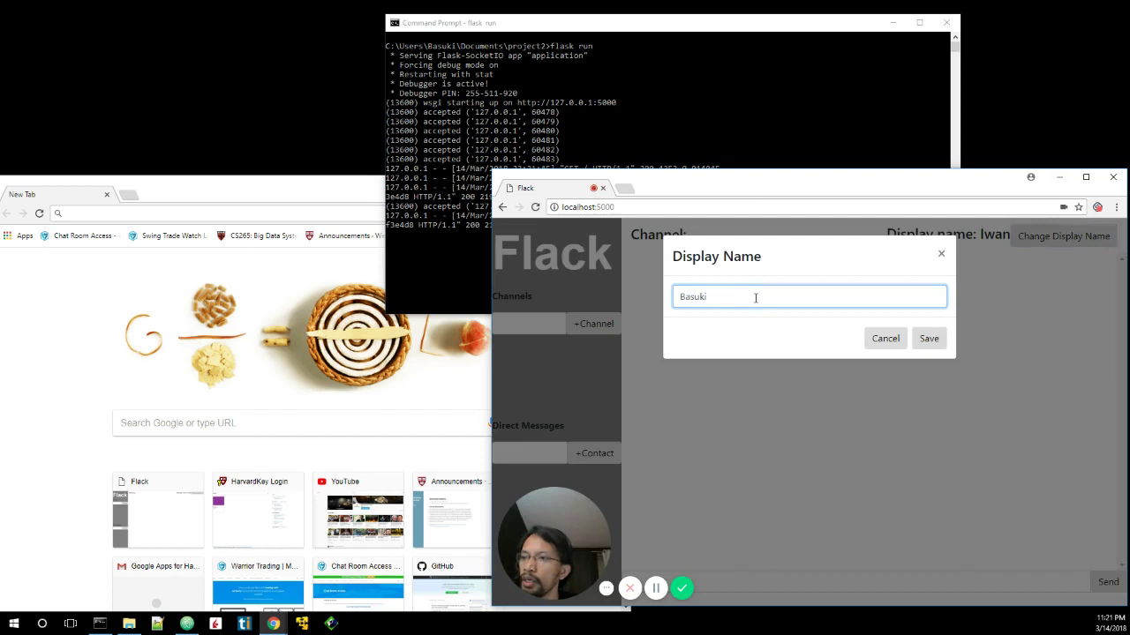
key("Return")
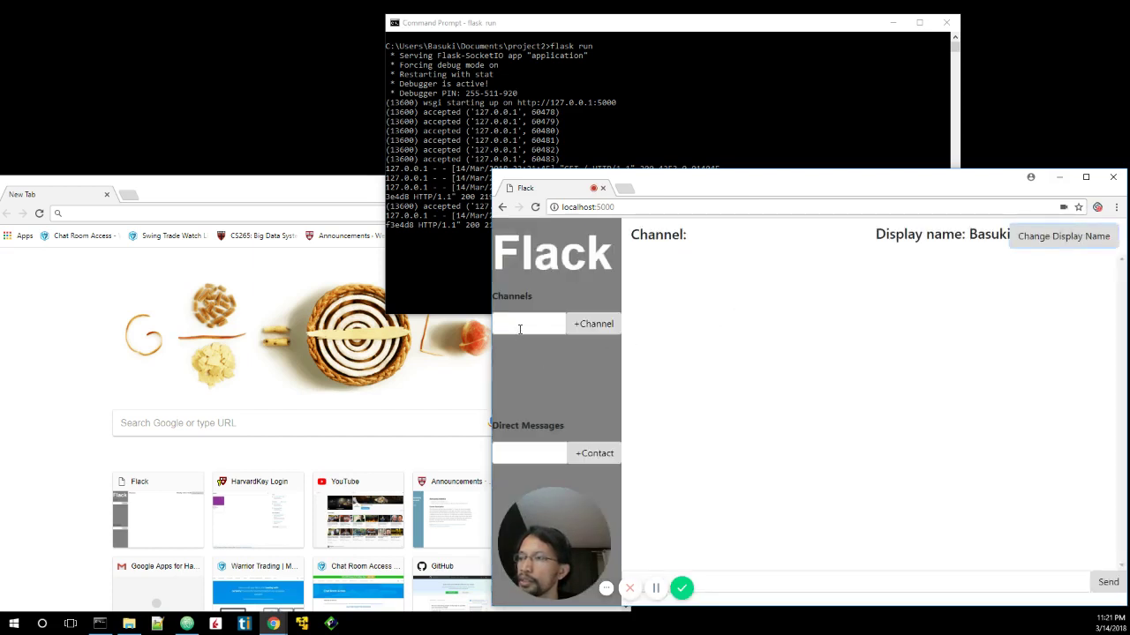
Create a channel named 'general'
left_click(520, 329)
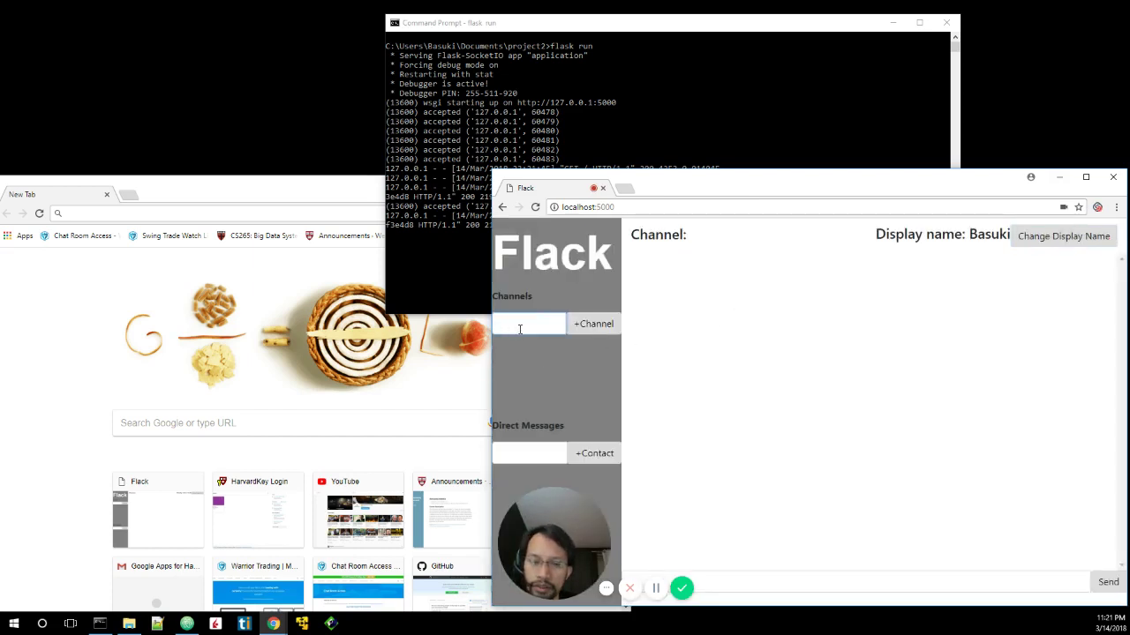
type("gene")
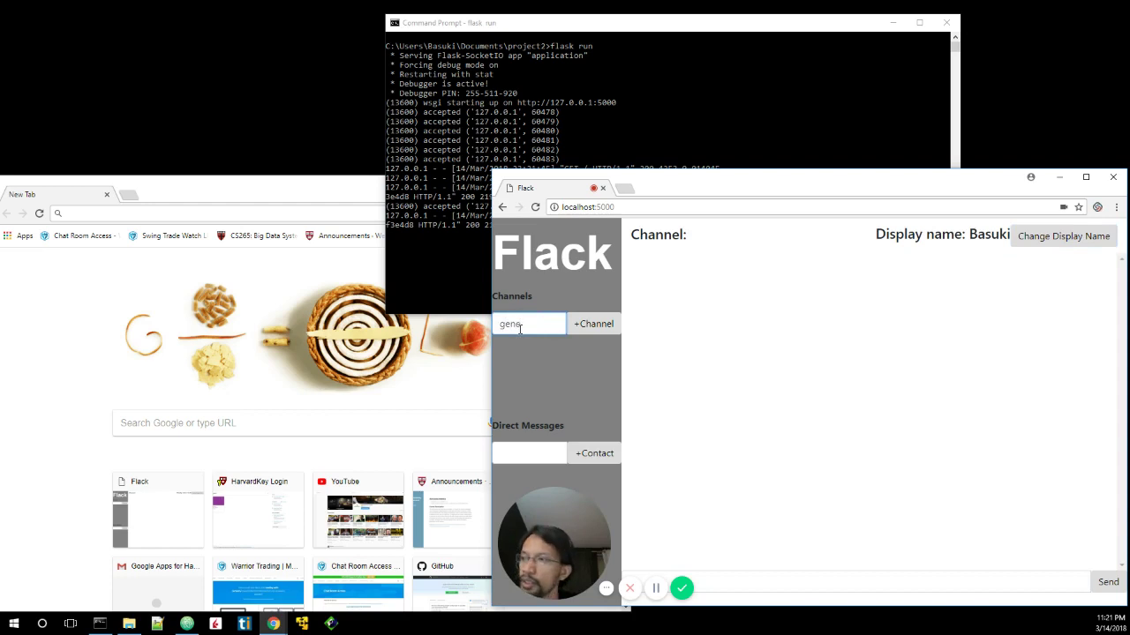
type("ral")
key("Return")
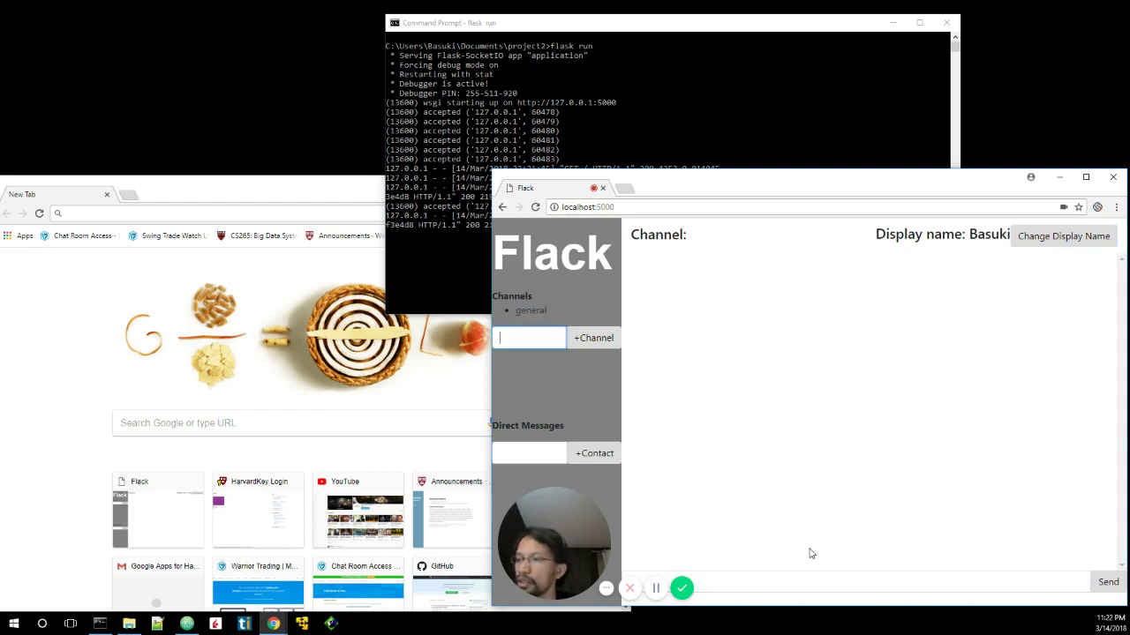
Try sending a message with no channel selected, which raises an alert
left_click(811, 586)
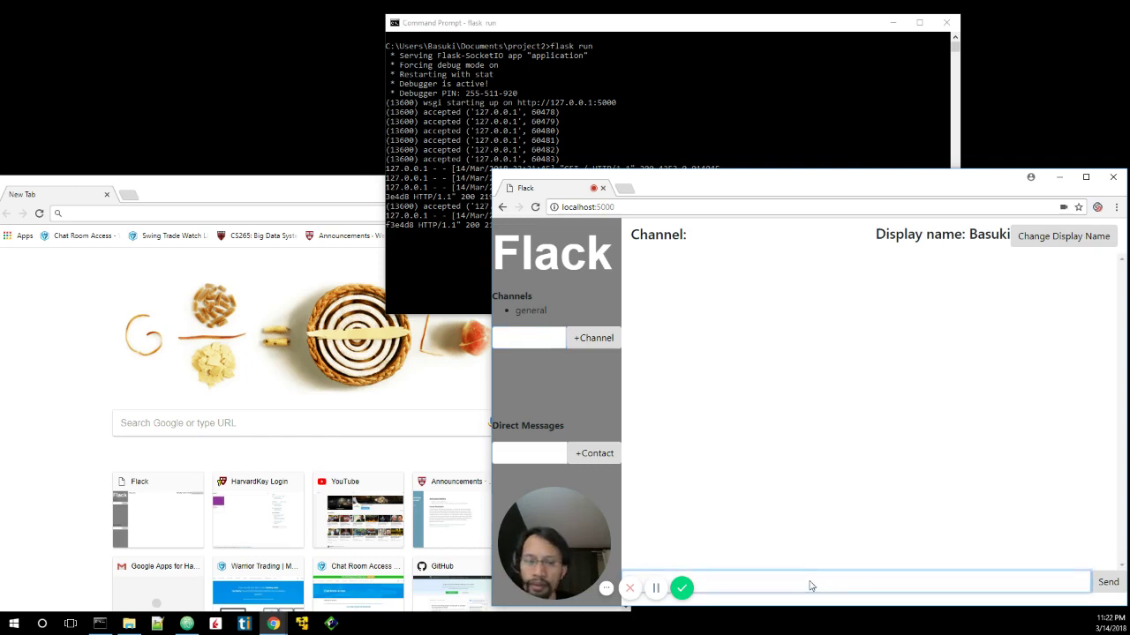
left_click(810, 582)
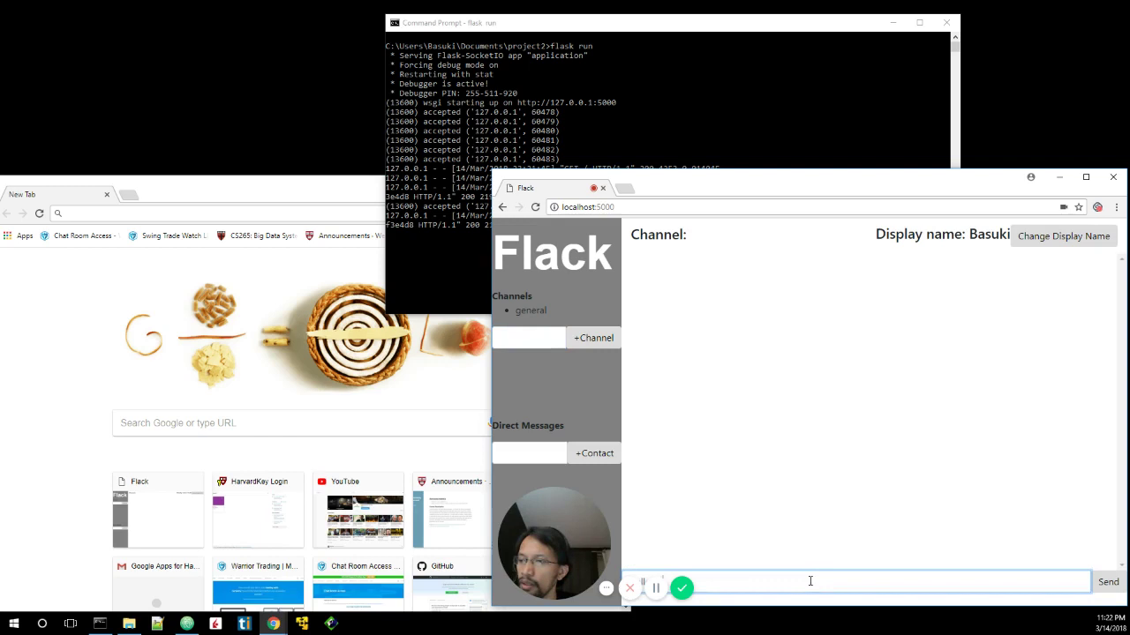
key("Return")
key("Return")
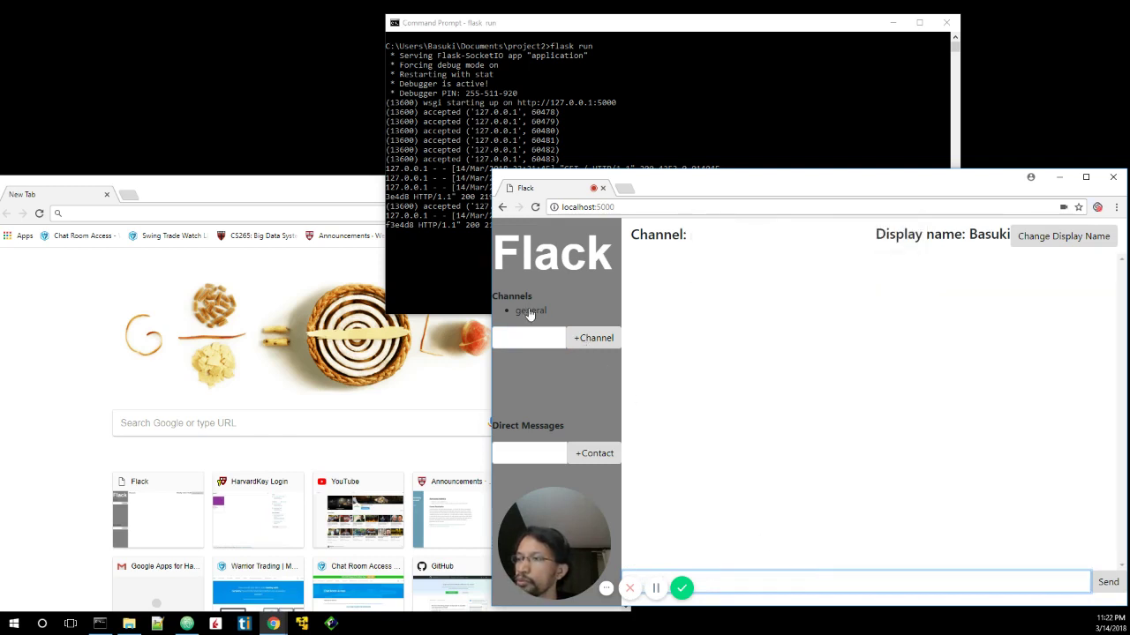
Enter the general channel and post 'Hello all' as Basuki
left_click(530, 313)
left_click(770, 580)
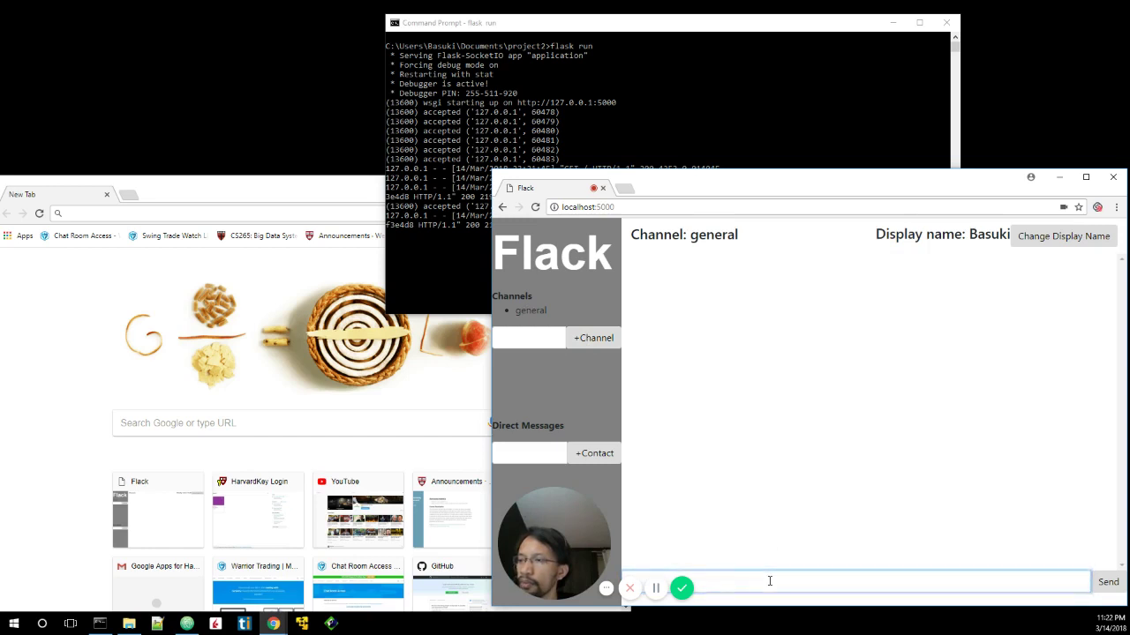
left_click(769, 580)
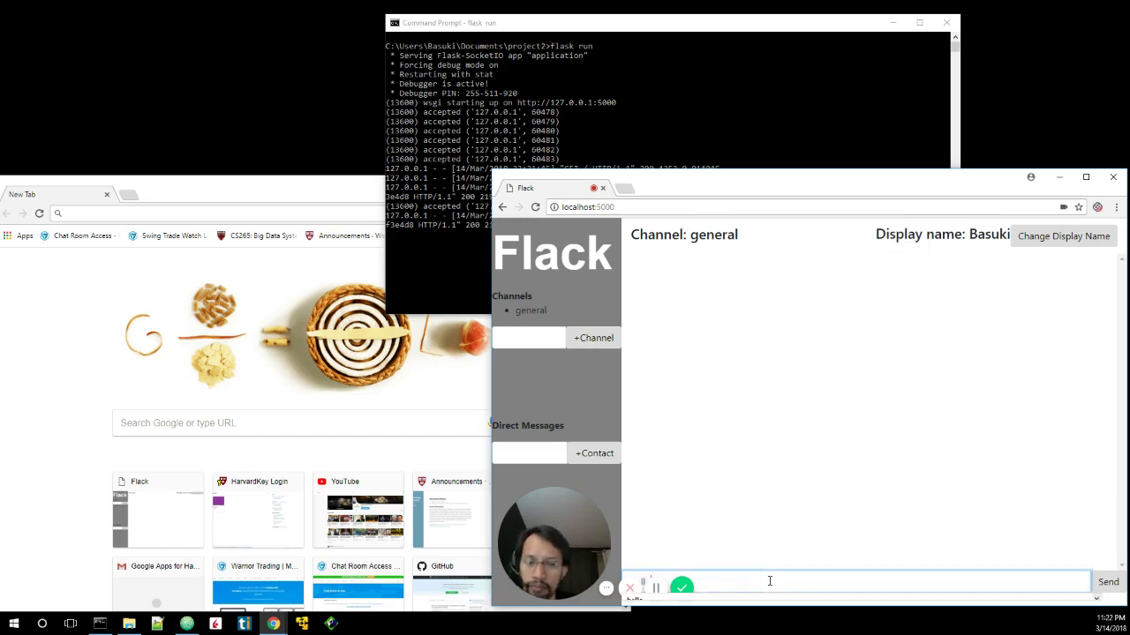
type("Hello all")
key("Return")
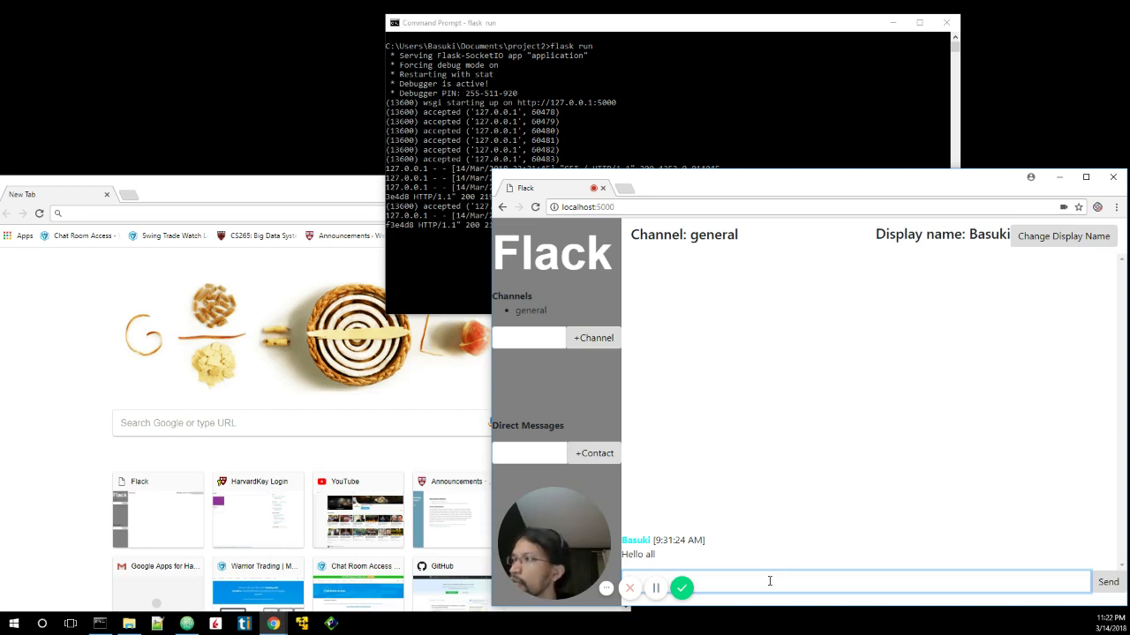
Load localhost:5000 in the second Chrome window
left_click(157, 214)
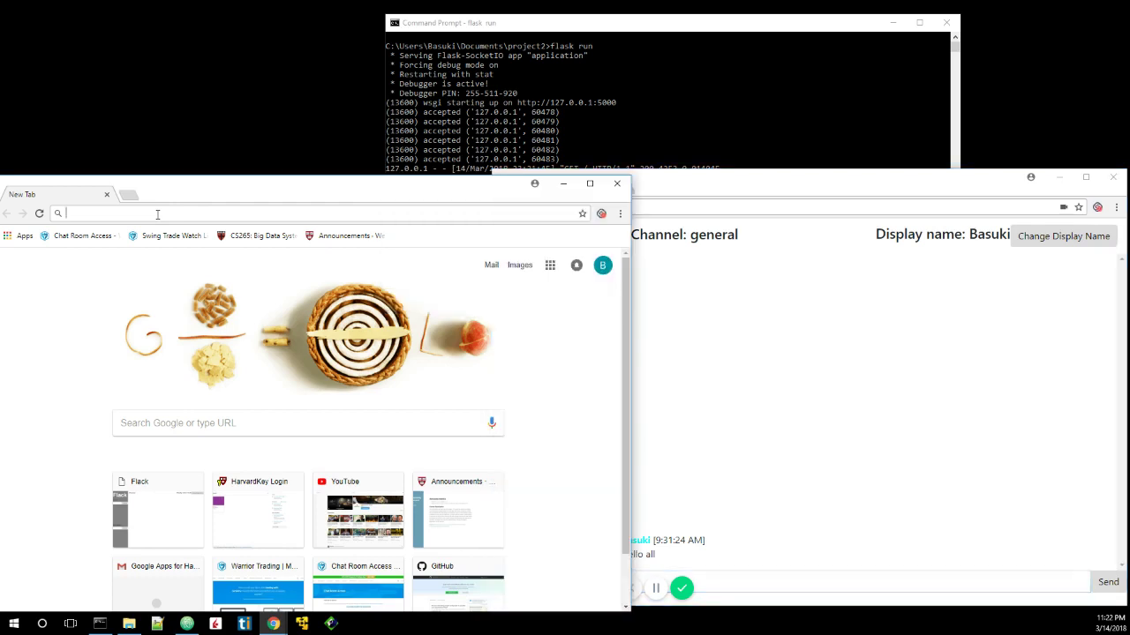
type("localhost:5000")
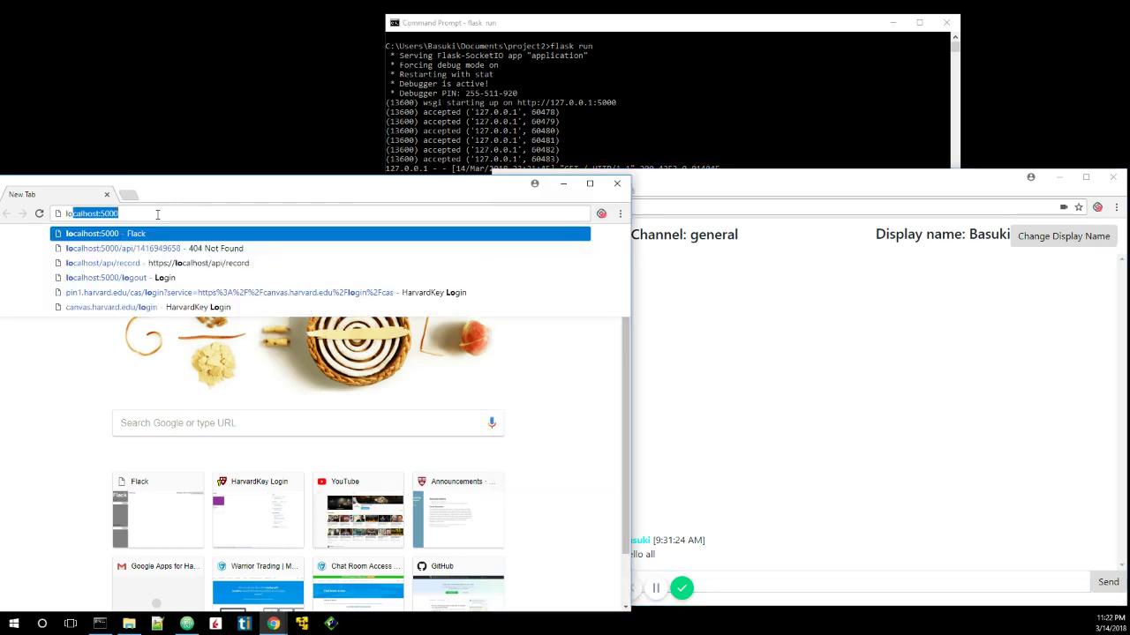
key("Return")
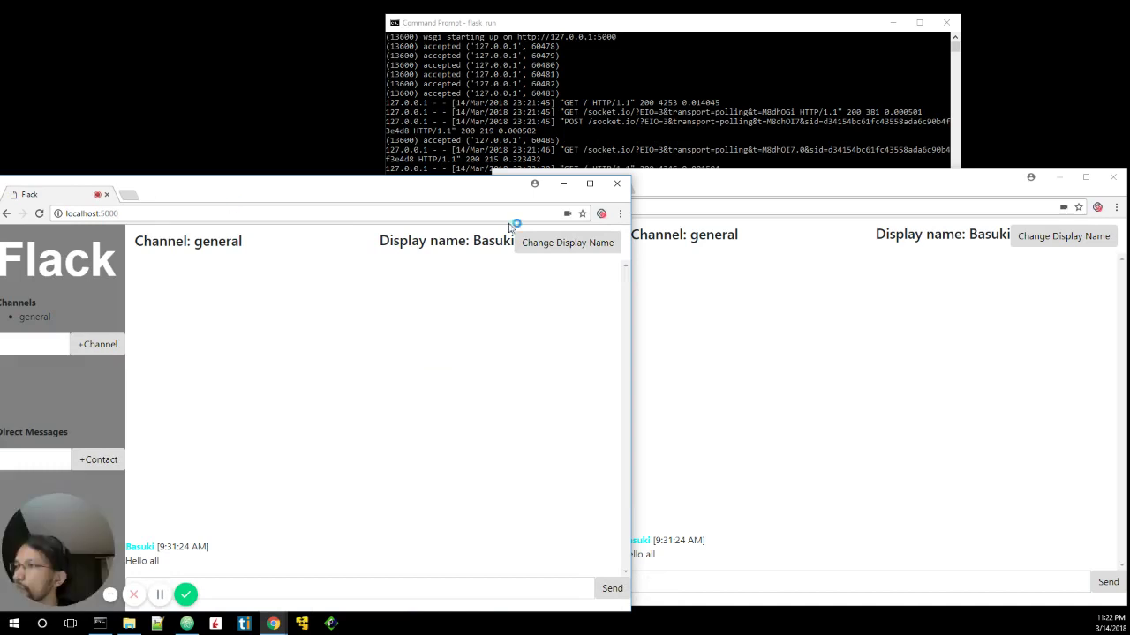
Set this second window's display name to Winoto
left_click(546, 249)
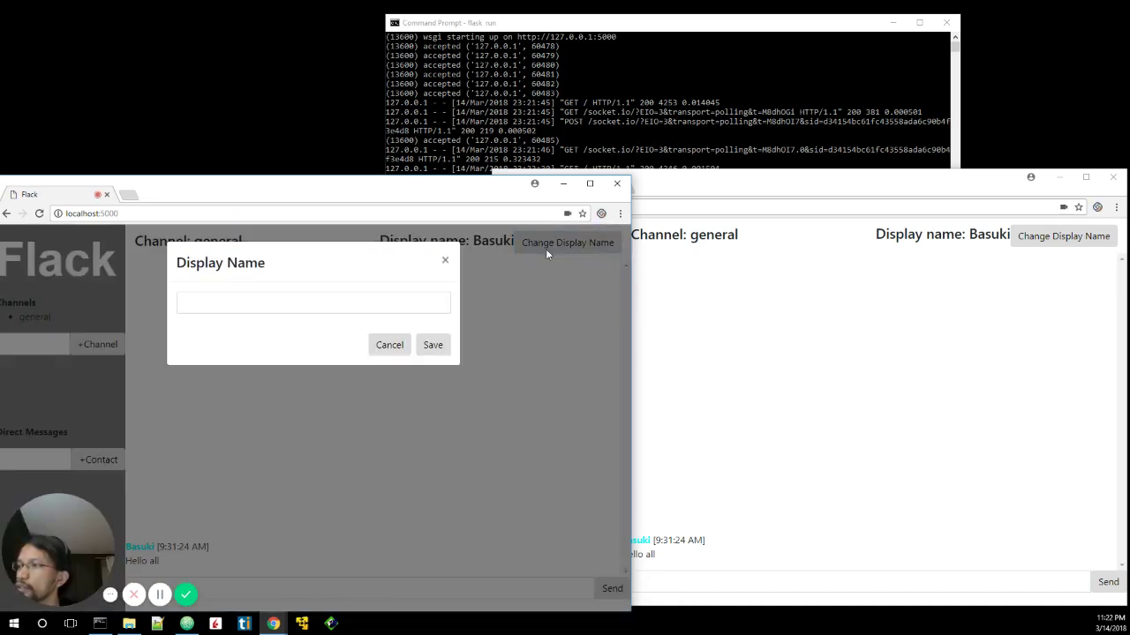
left_click(306, 300)
type("Winoto")
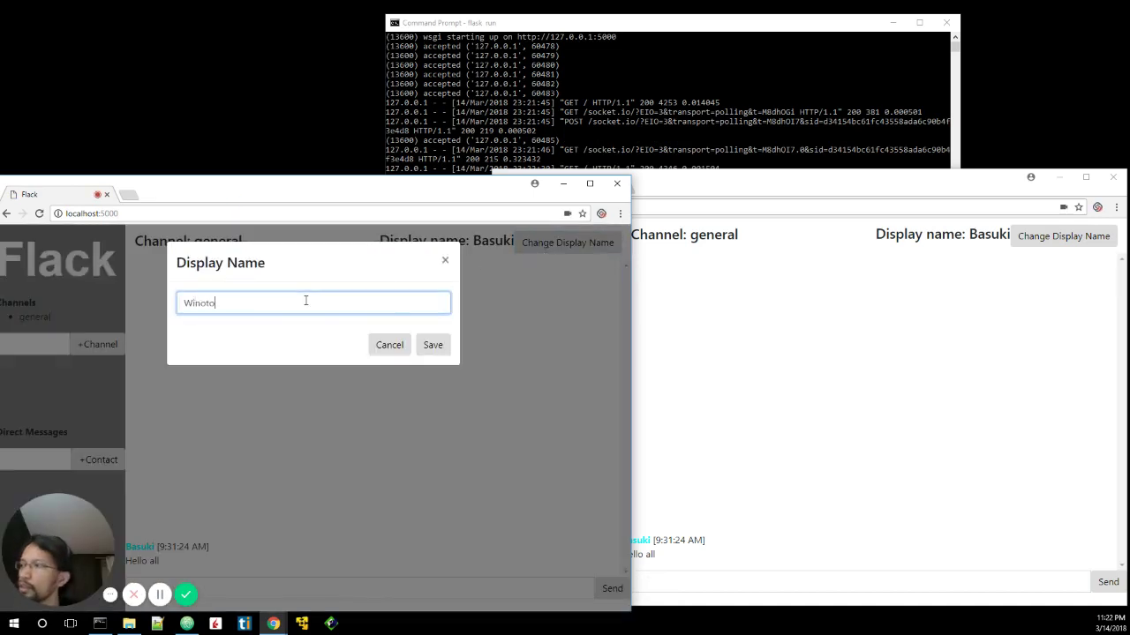
key("Return")
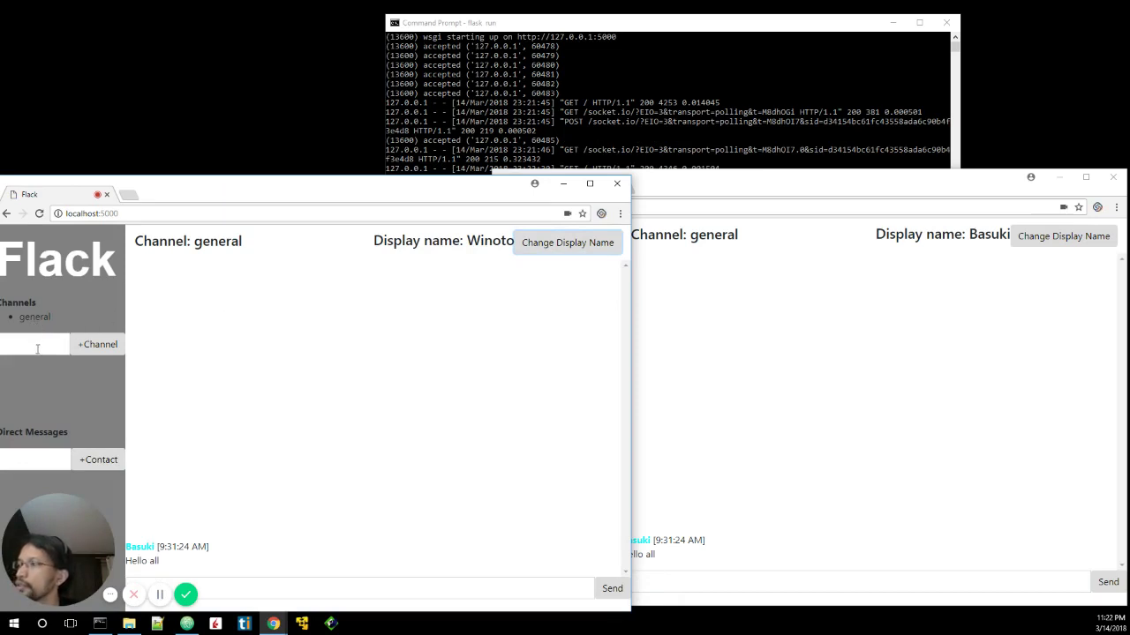
Send a message as Winoto, check the 'accept_message' AttributeError traceback, then return to chat
left_click(278, 587)
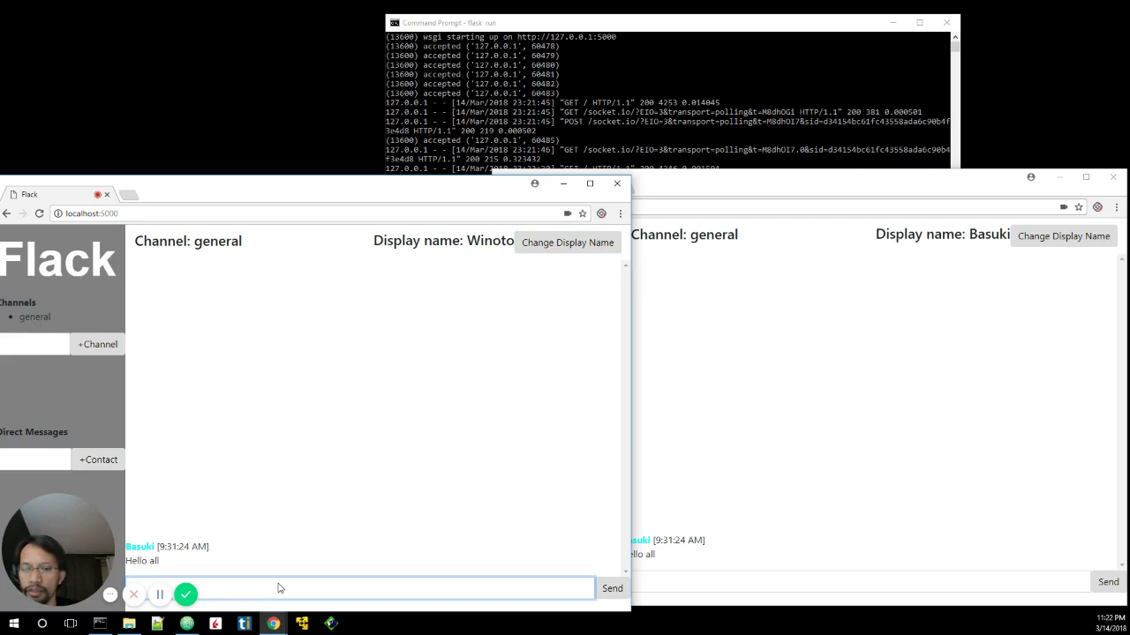
left_click(278, 588)
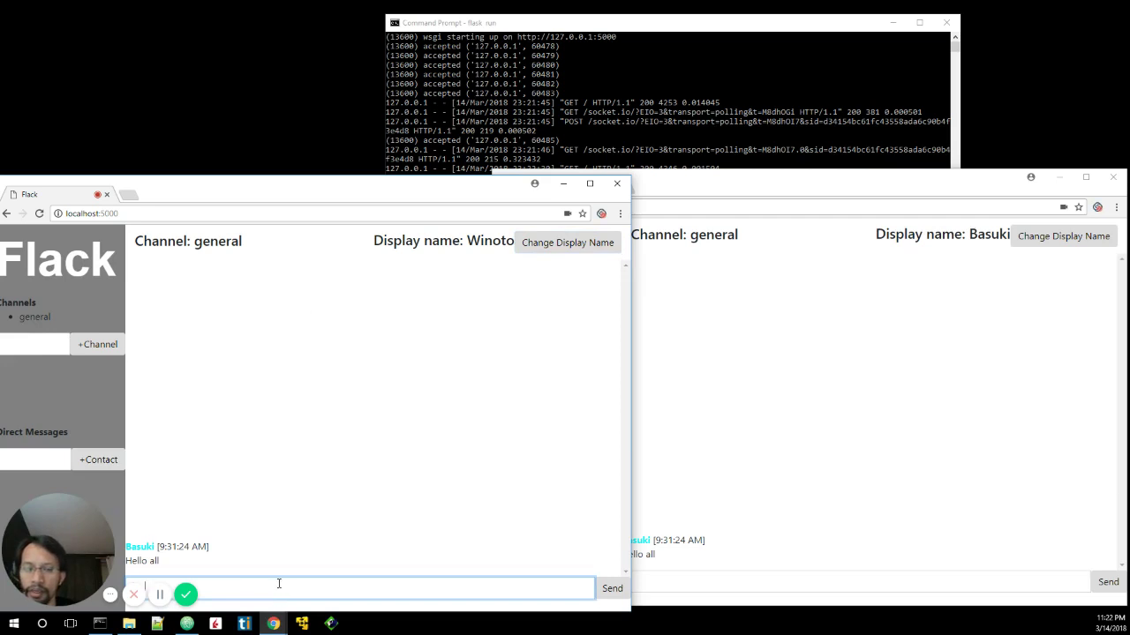
type("Bas")
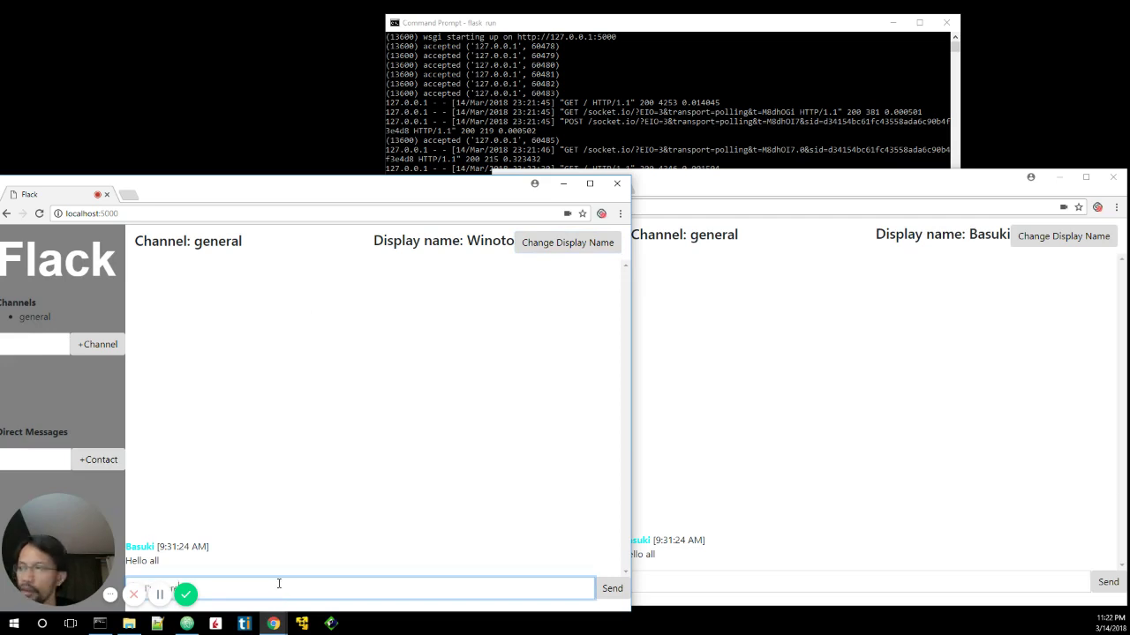
key("Return")
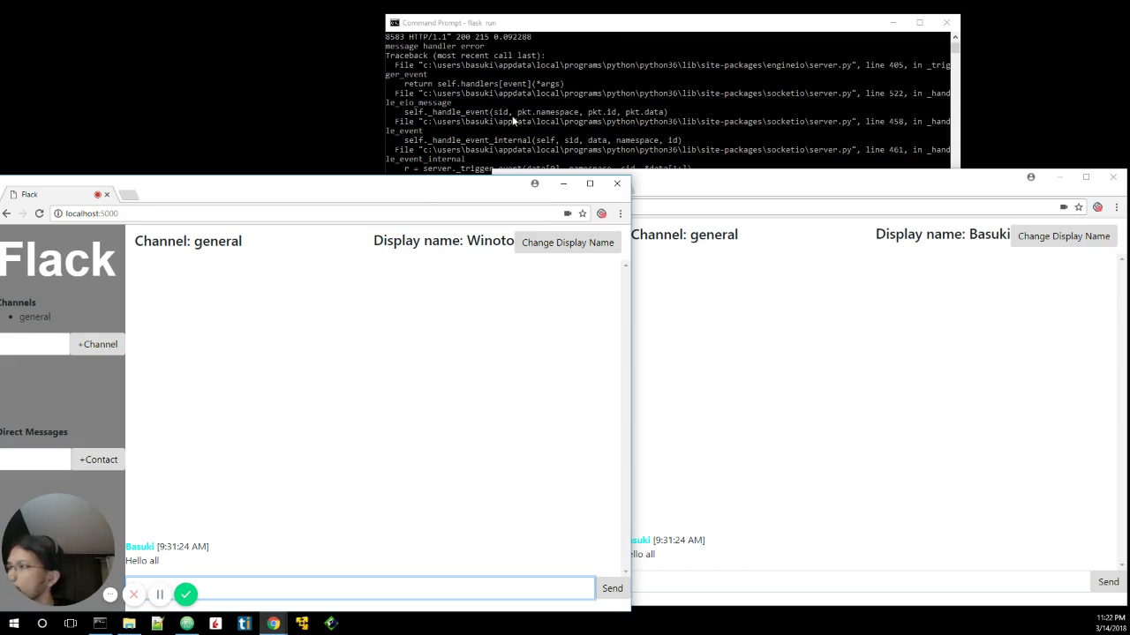
left_click(593, 51)
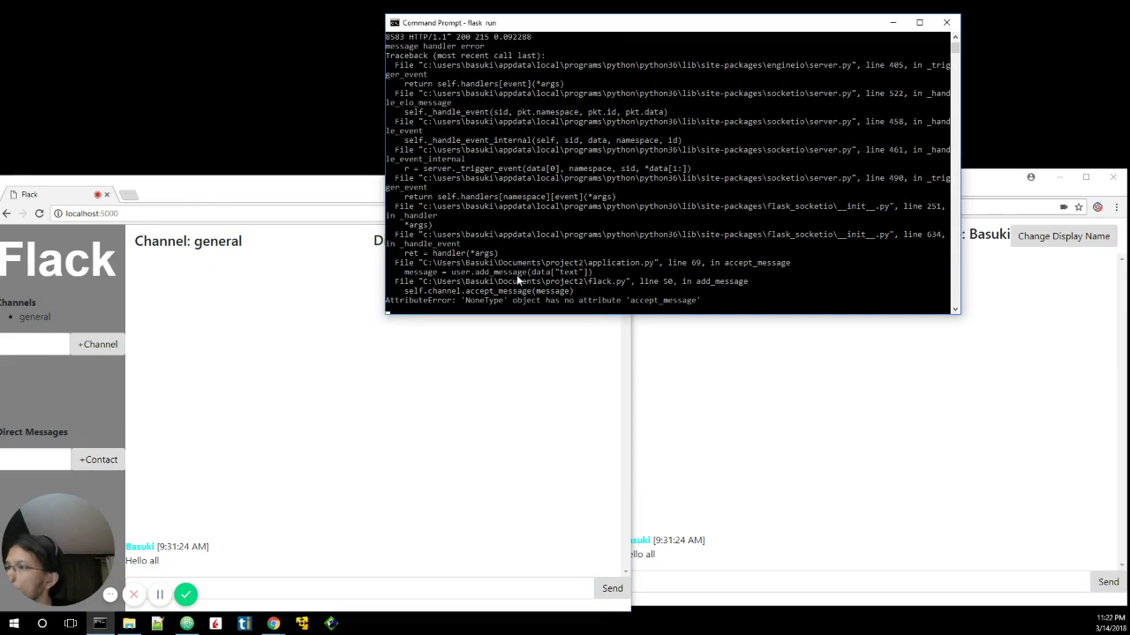
left_click(300, 186)
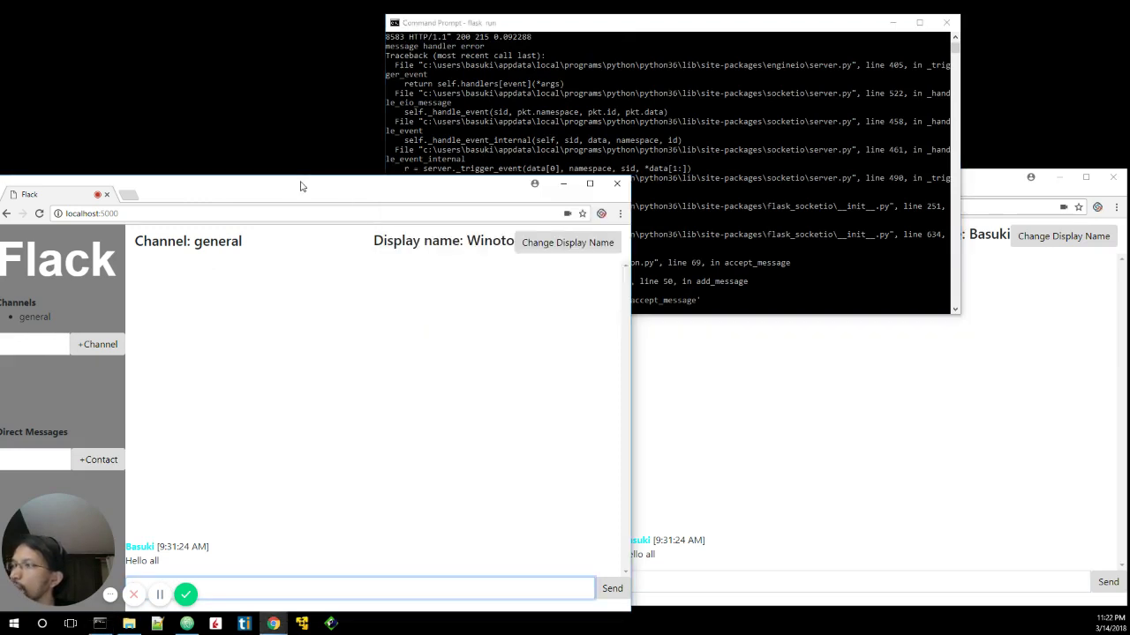
Reopen general and post Winoto's message 'HI I'm here'
left_click(40, 321)
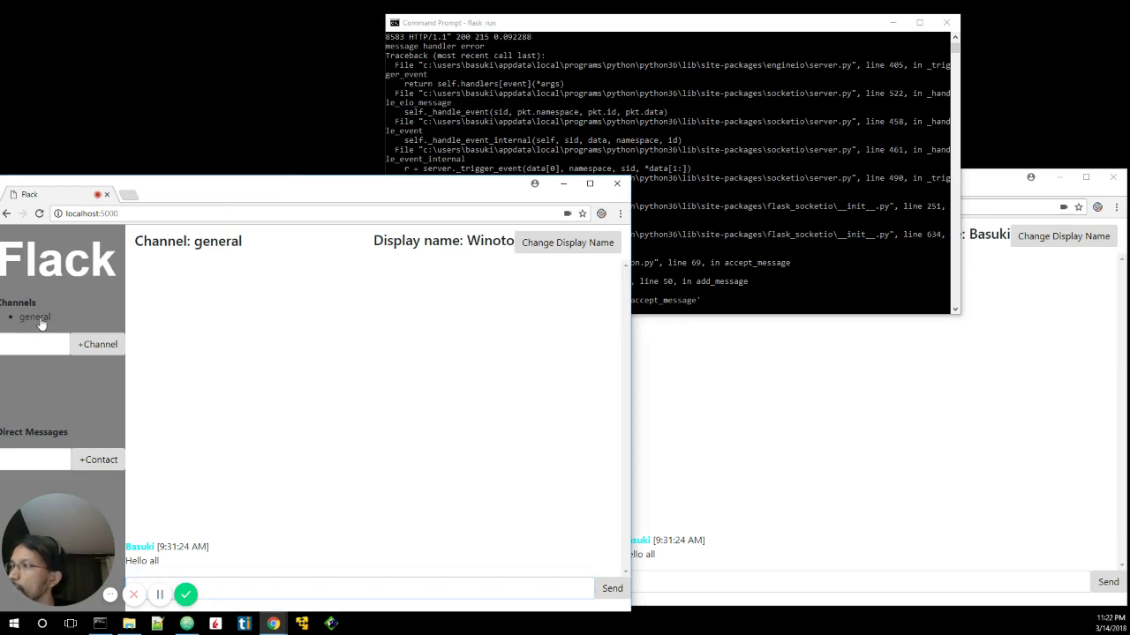
left_click(279, 584)
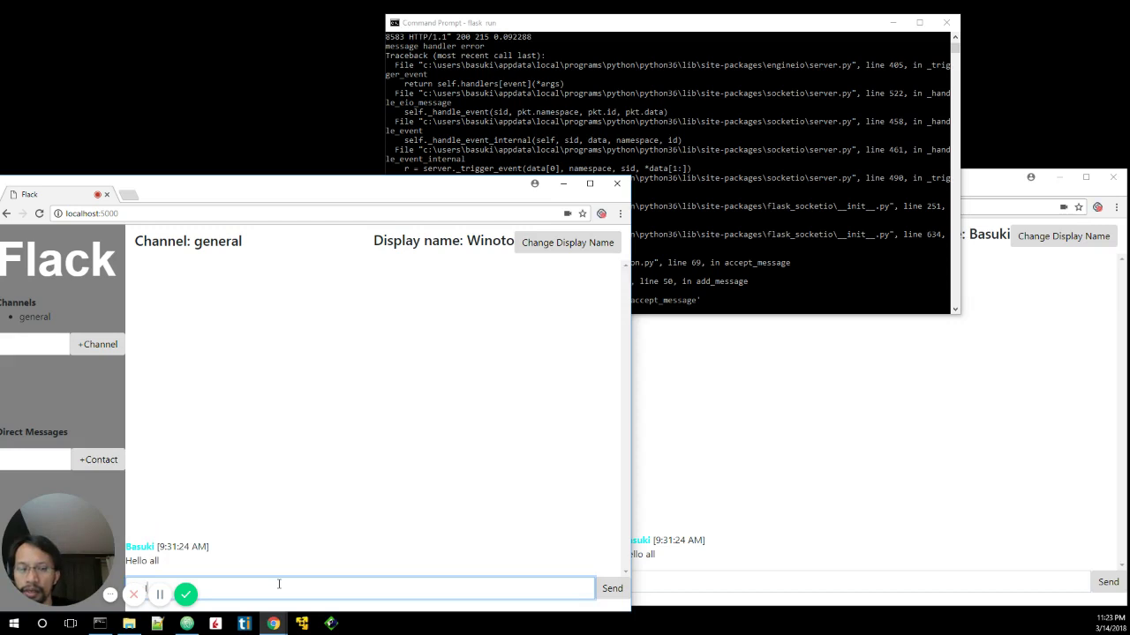
key("Return")
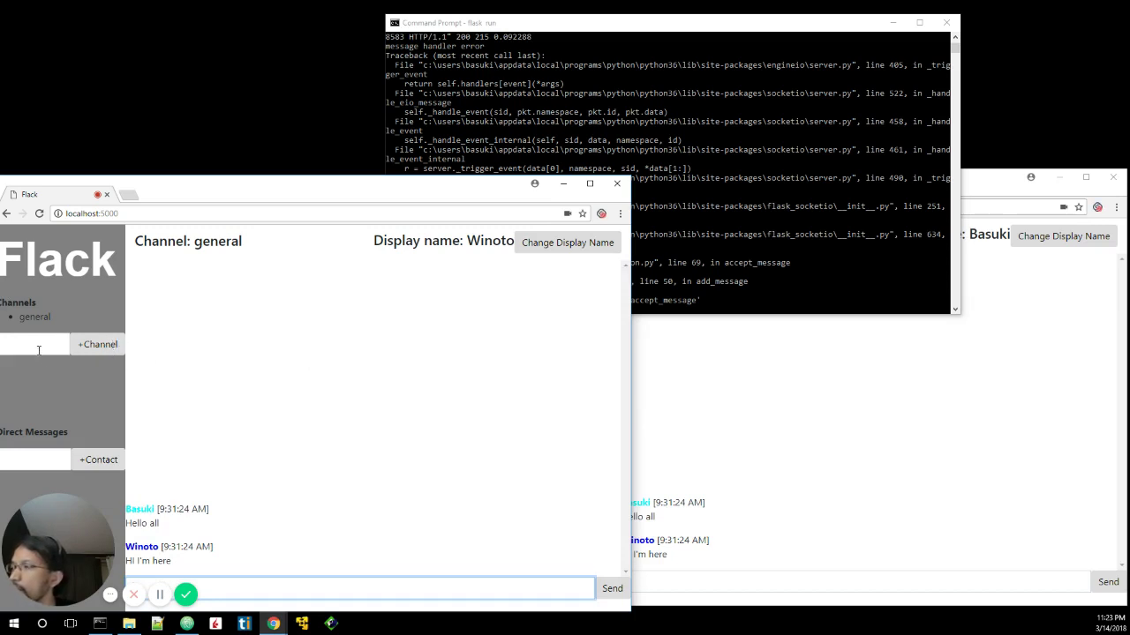
Post Winoto's follow-up 'I will create a new channel' to general
left_click(277, 584)
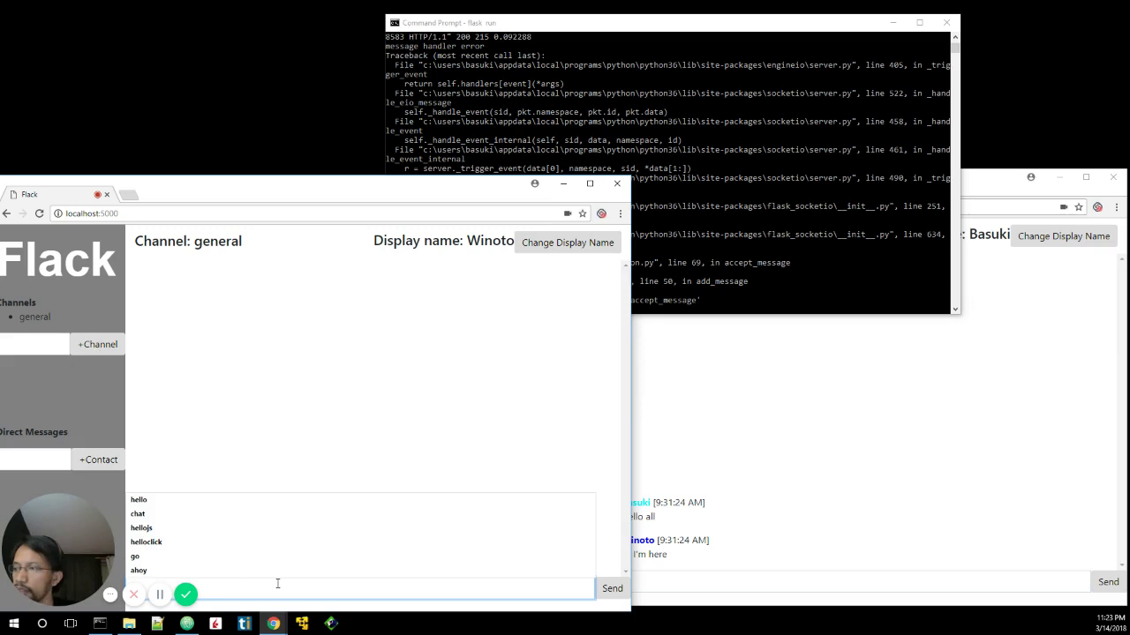
type("Hi")
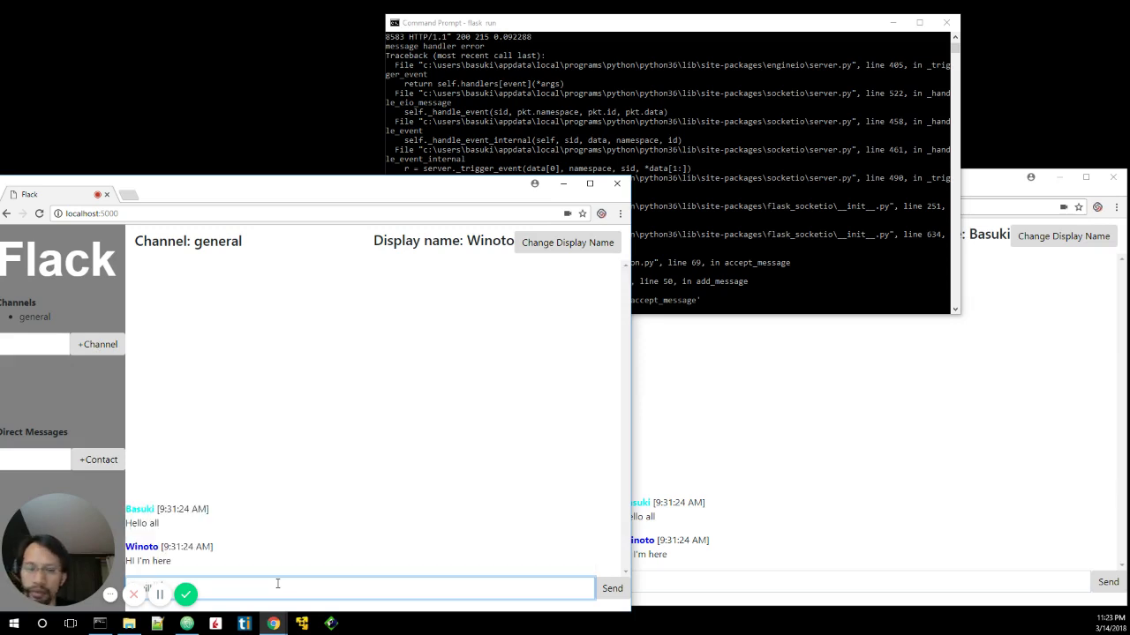
type("st")
type("e a new ch")
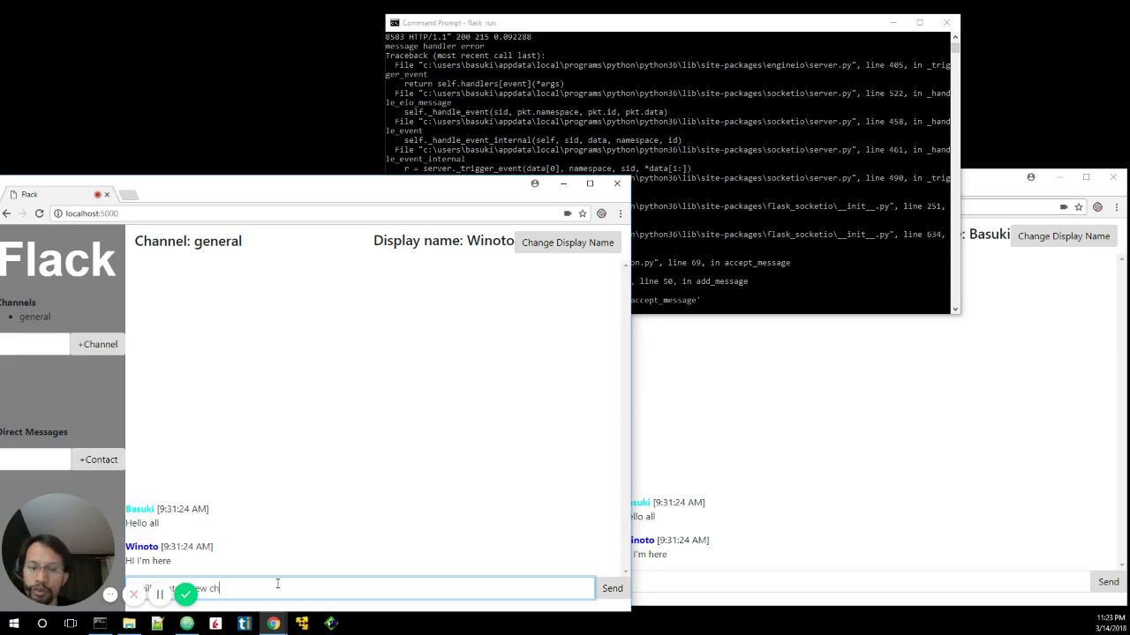
type("annel")
key("Return")
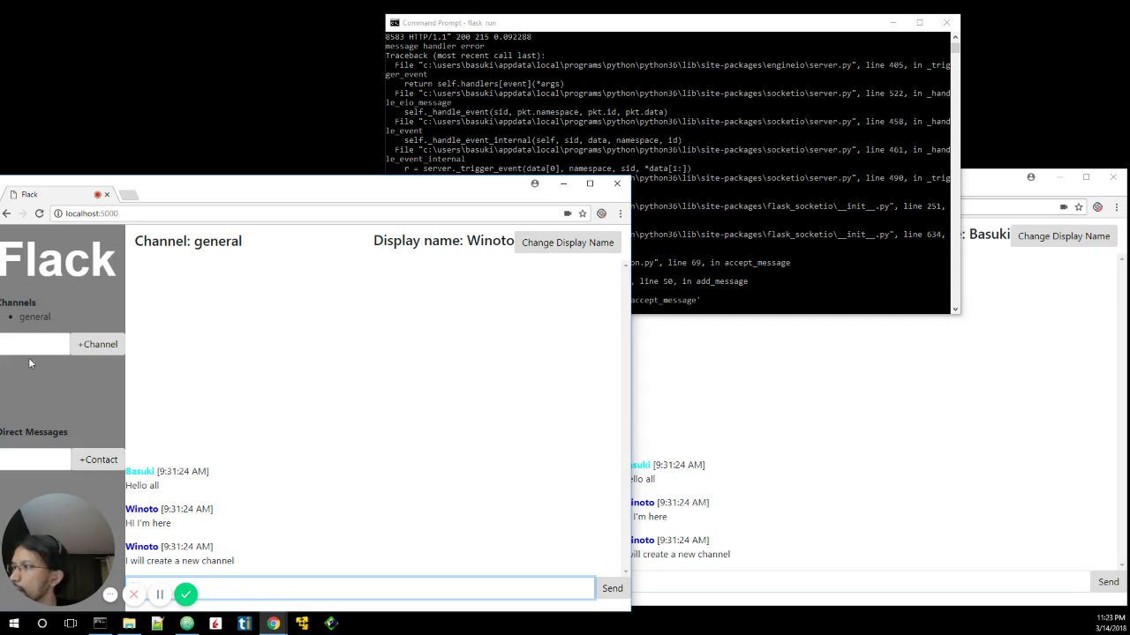
left_click(42, 341)
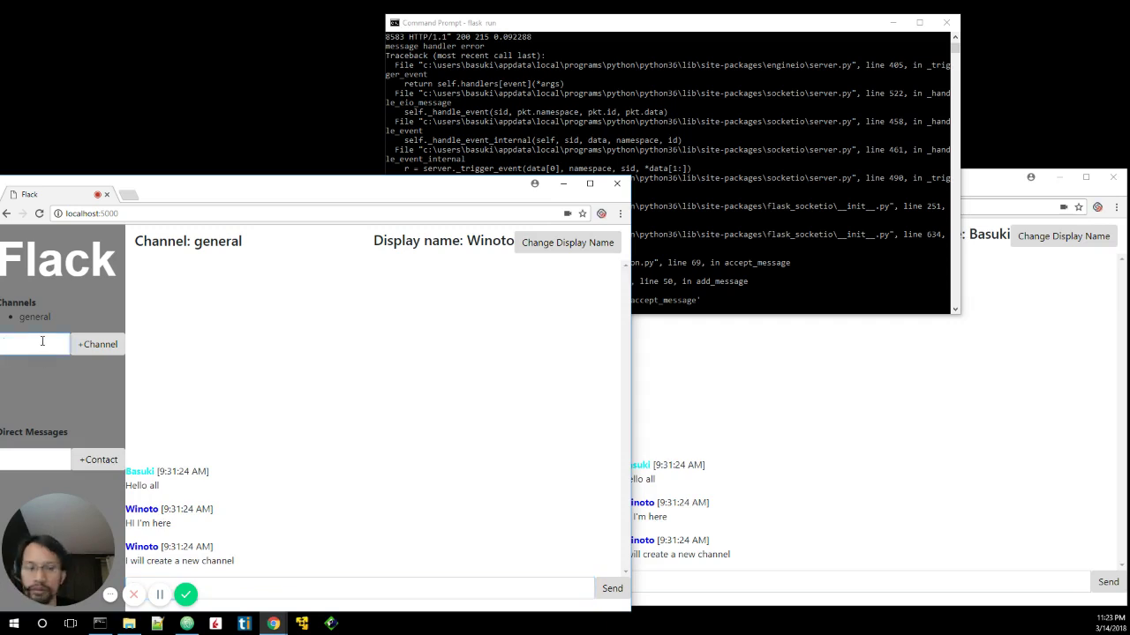
Add the channel 'Winoto Channel' and open it in Winoto's window
type("Winoto")
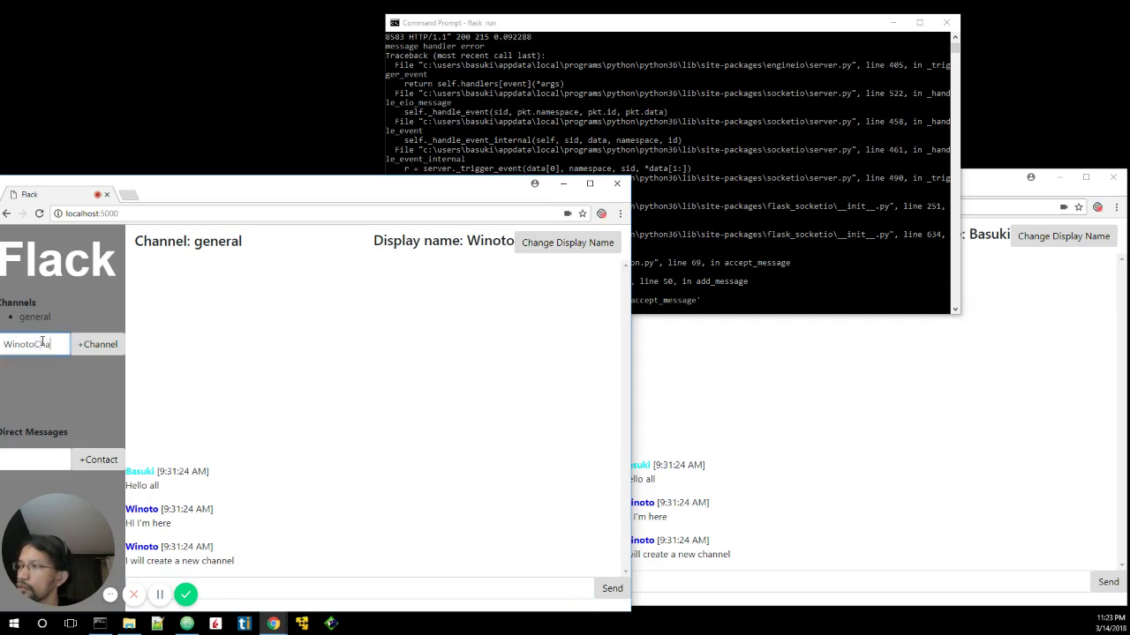
key("BackSpace")
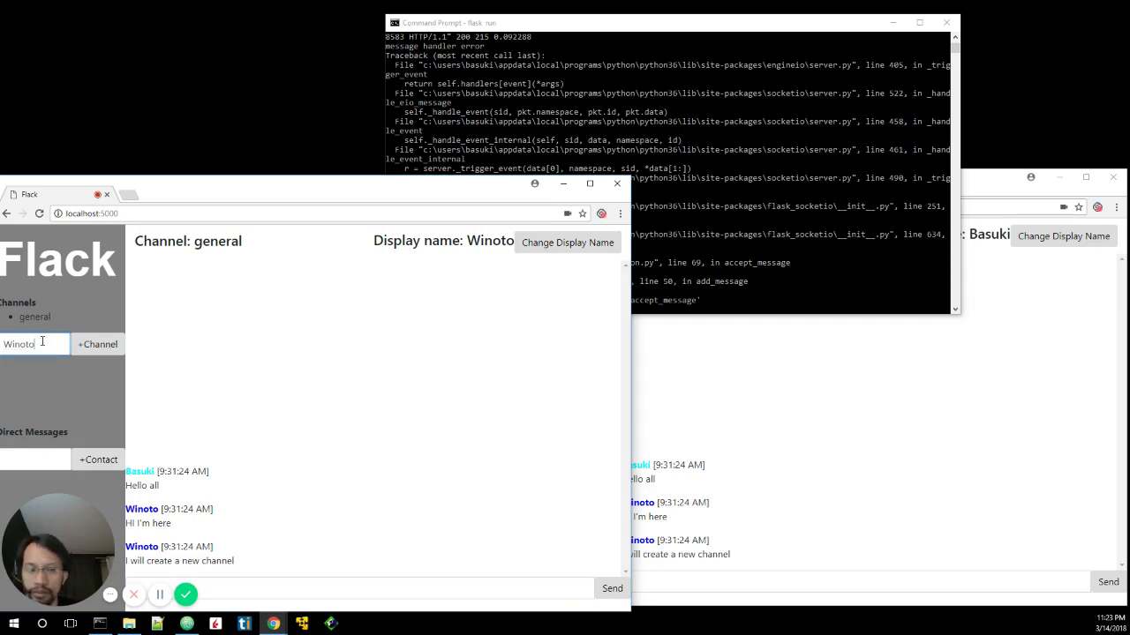
type("Channel")
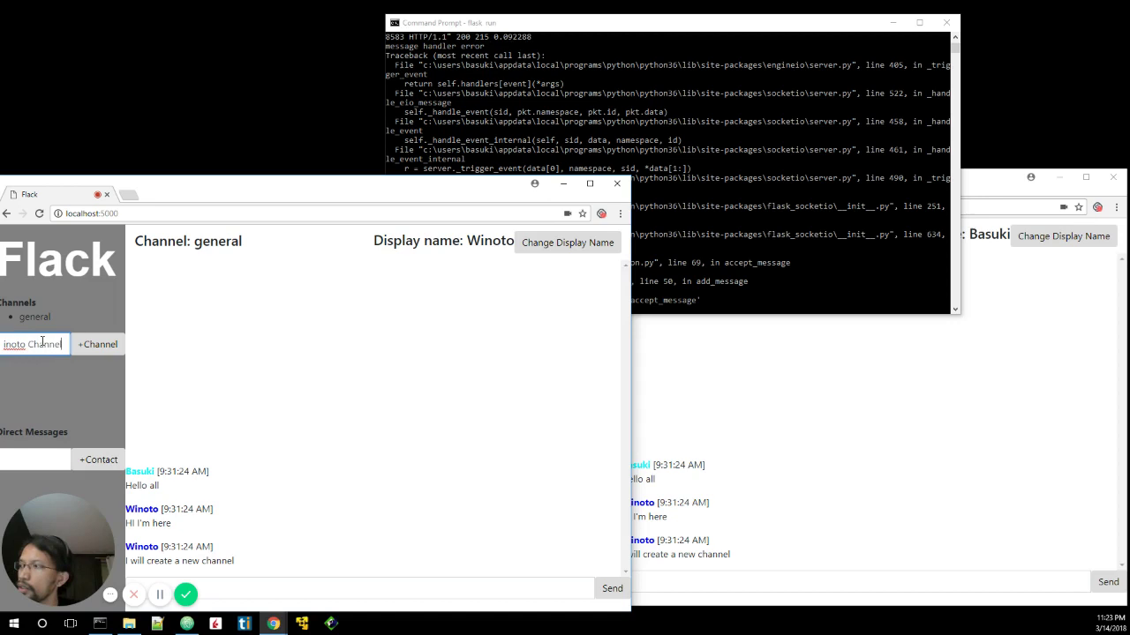
key("Return")
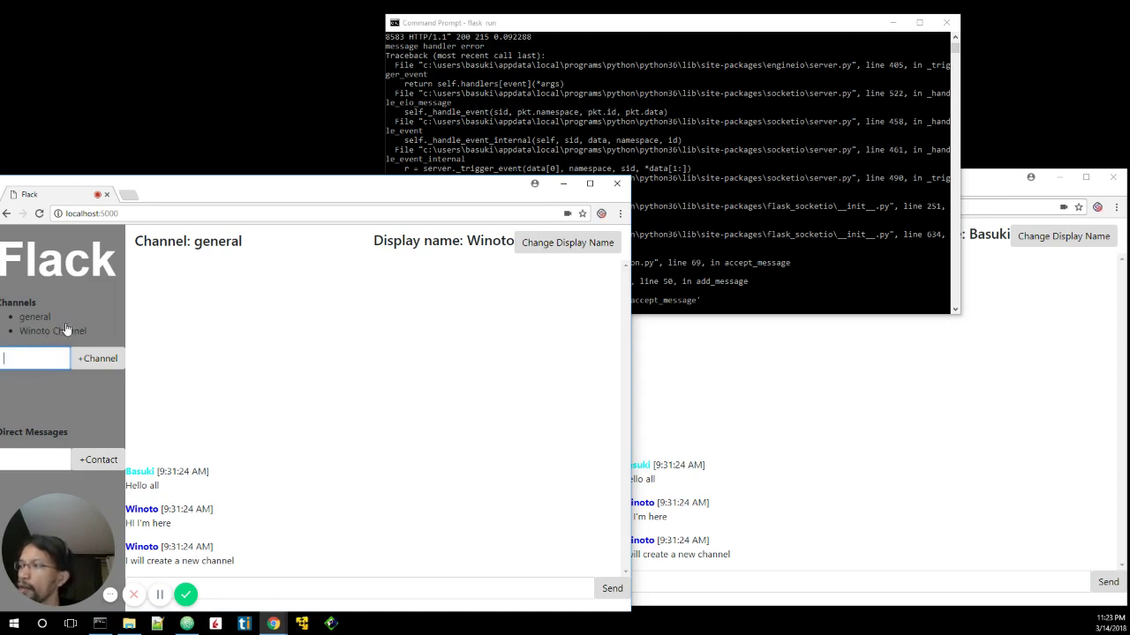
left_click(66, 332)
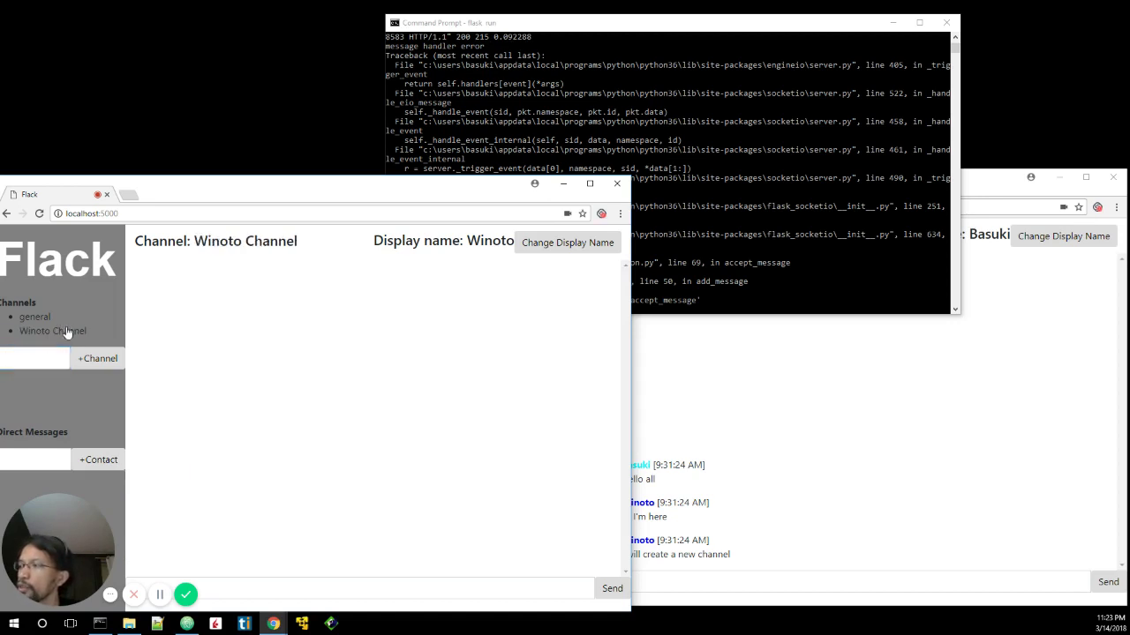
As Basuki, post 'Are you still here?' to general, then switch back to Winoto's window
left_click(936, 451)
left_click(794, 585)
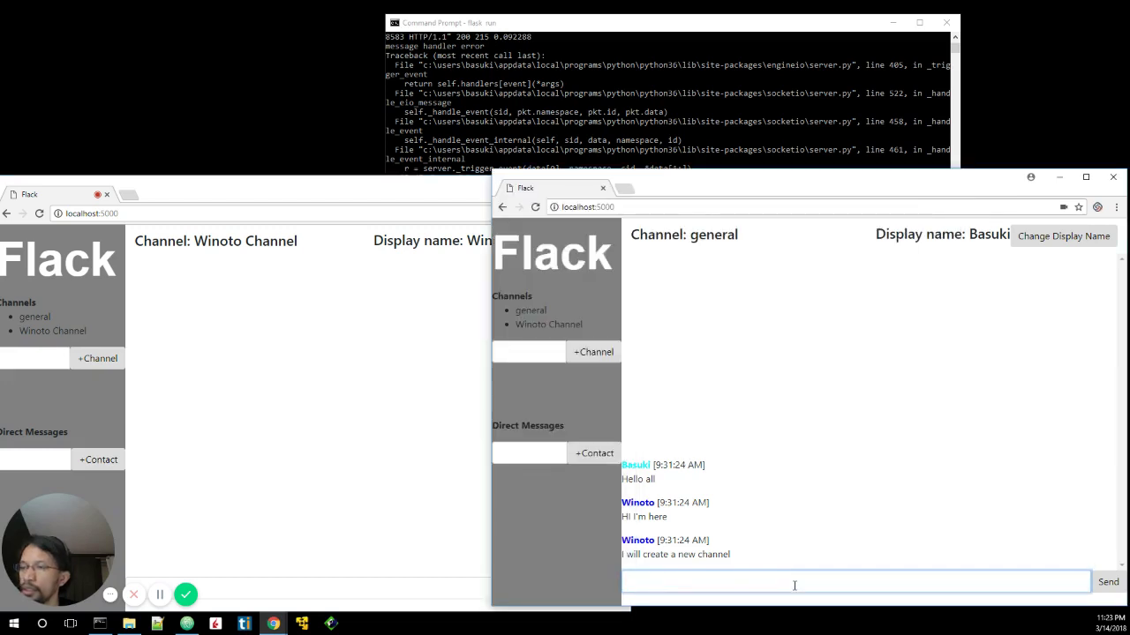
type("Are you")
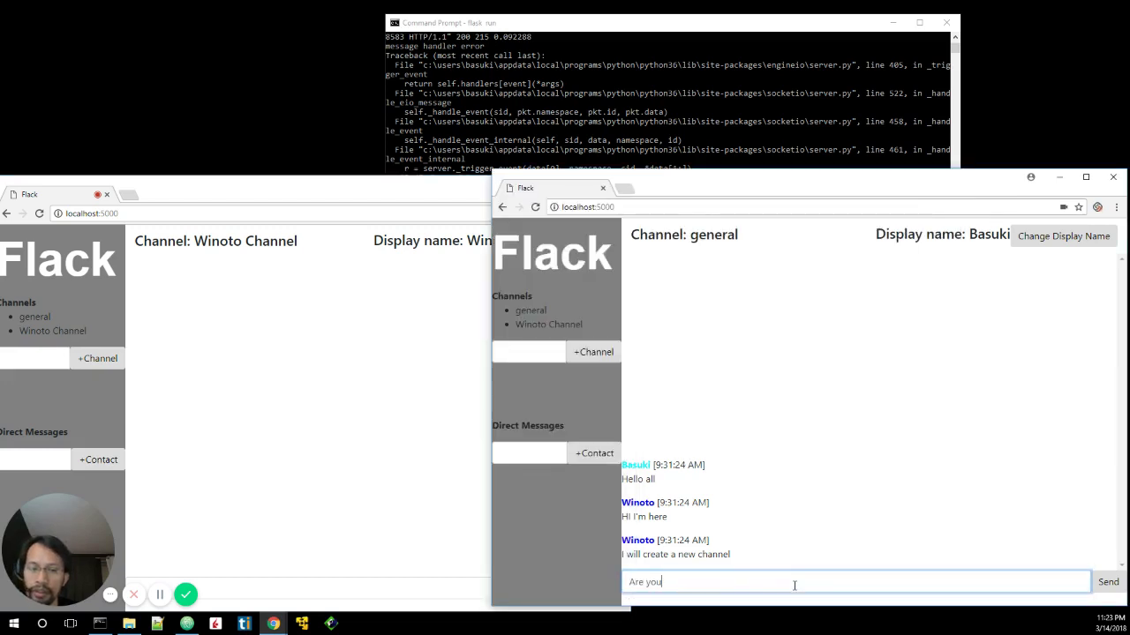
type(" still t here")
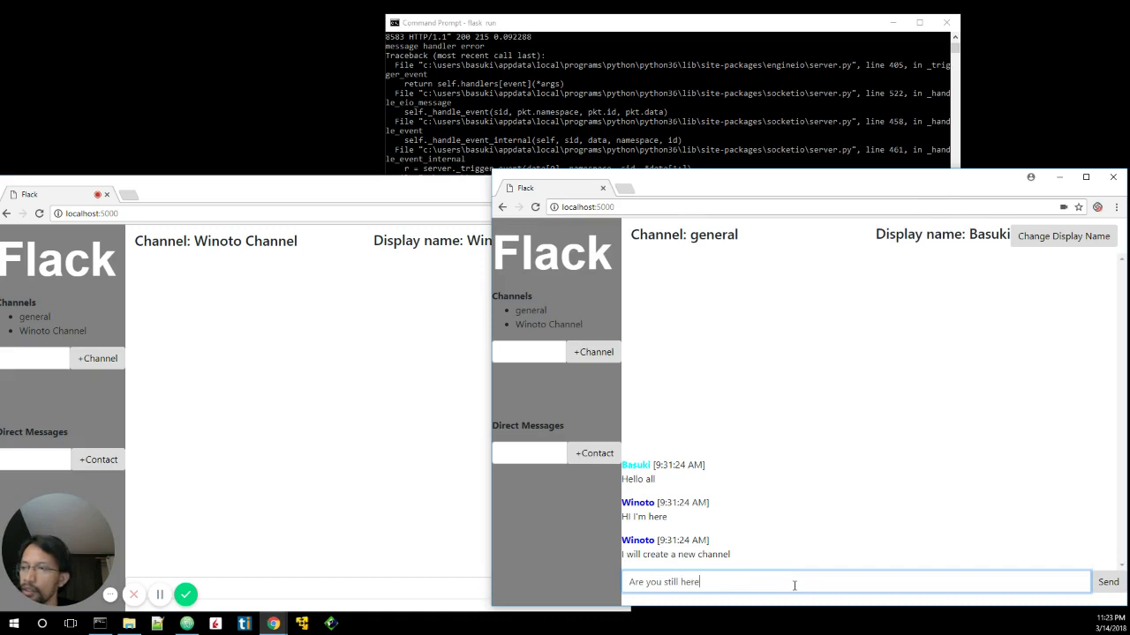
type("?")
key("Return")
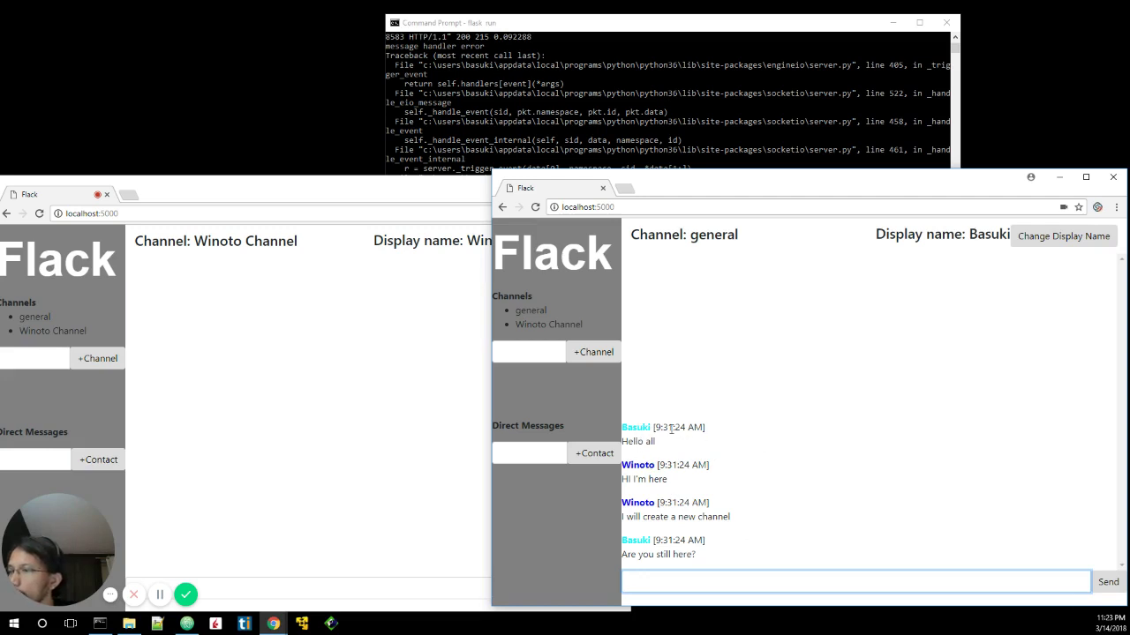
left_click(319, 378)
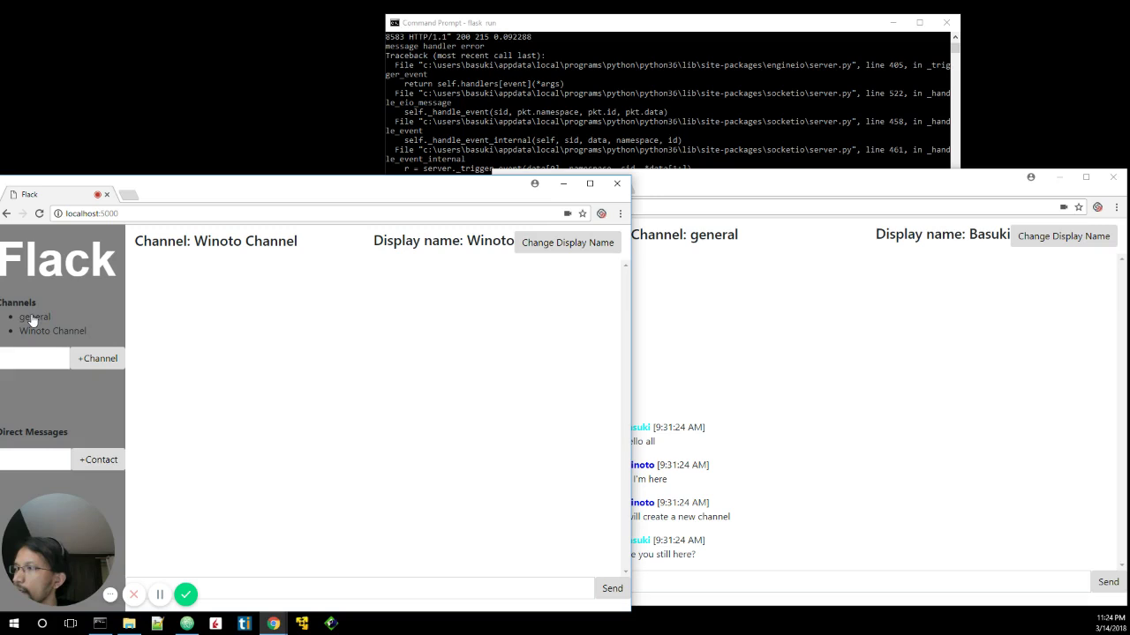
Post 'This is my new room' in Winoto Channel
left_click(251, 588)
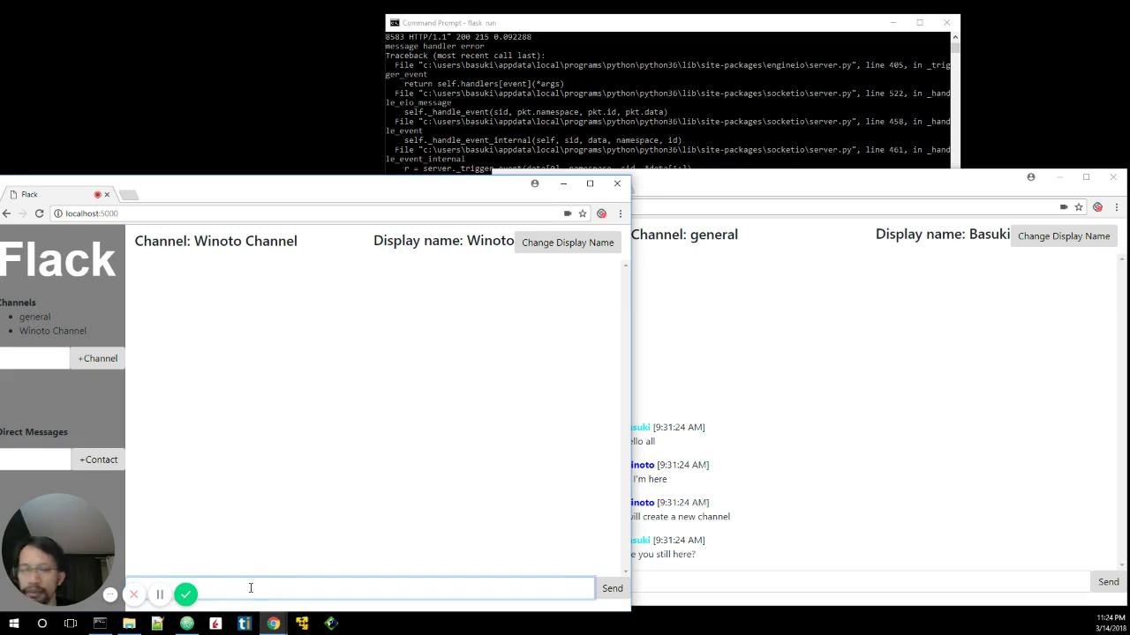
type("this is you")
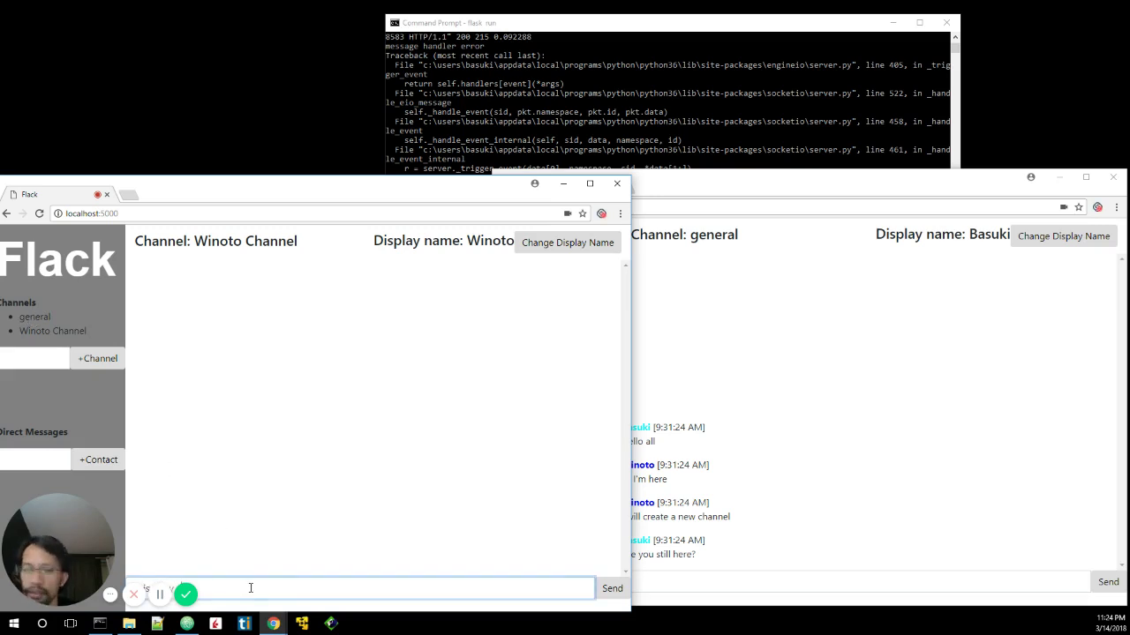
type("oo")
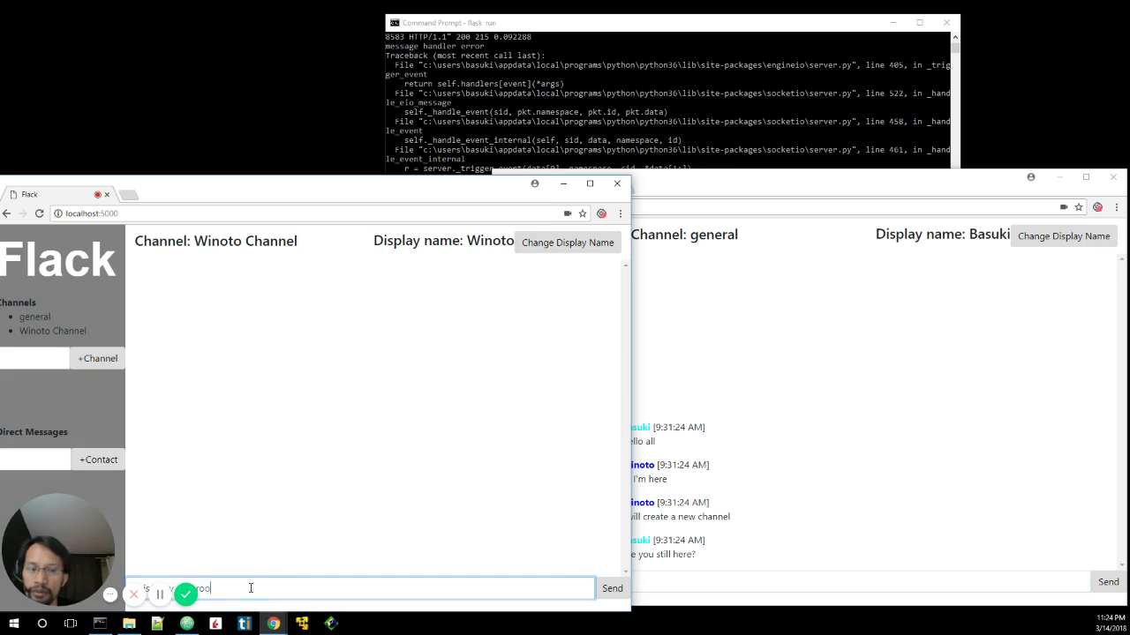
type("m")
key("Return")
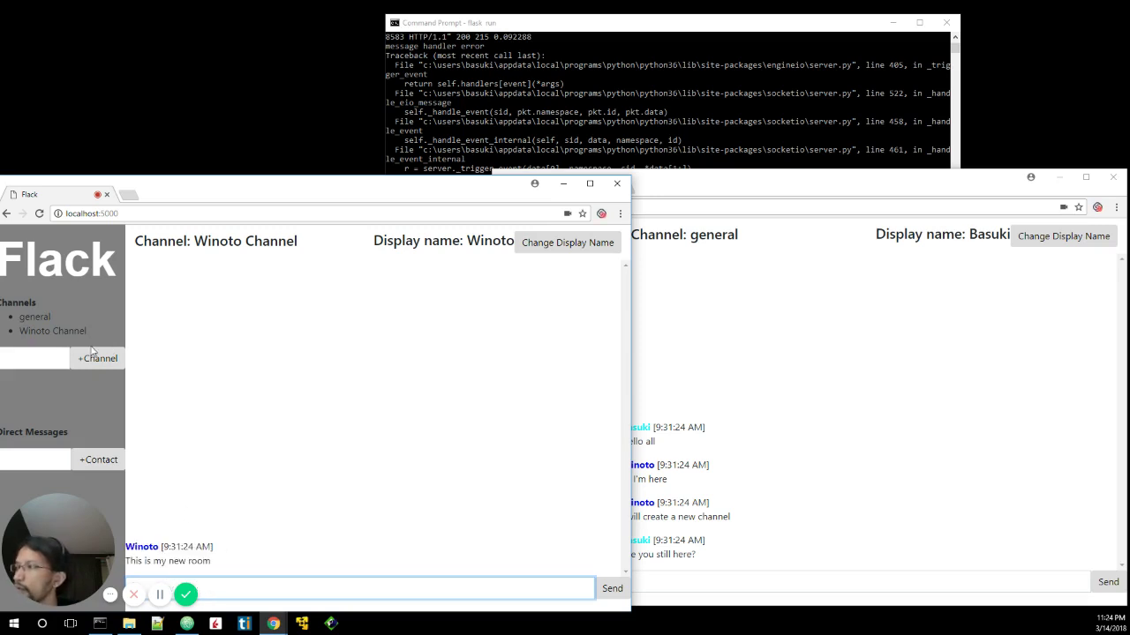
Switch to general and reply 'I was just stepping aside for a bit'
left_click(35, 317)
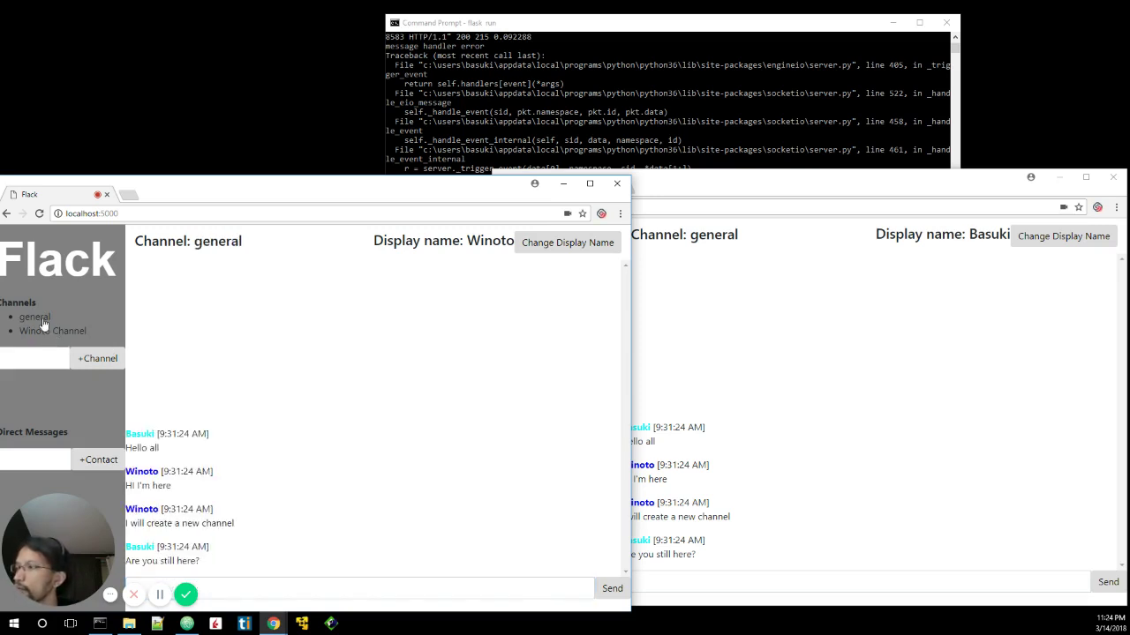
left_click(254, 586)
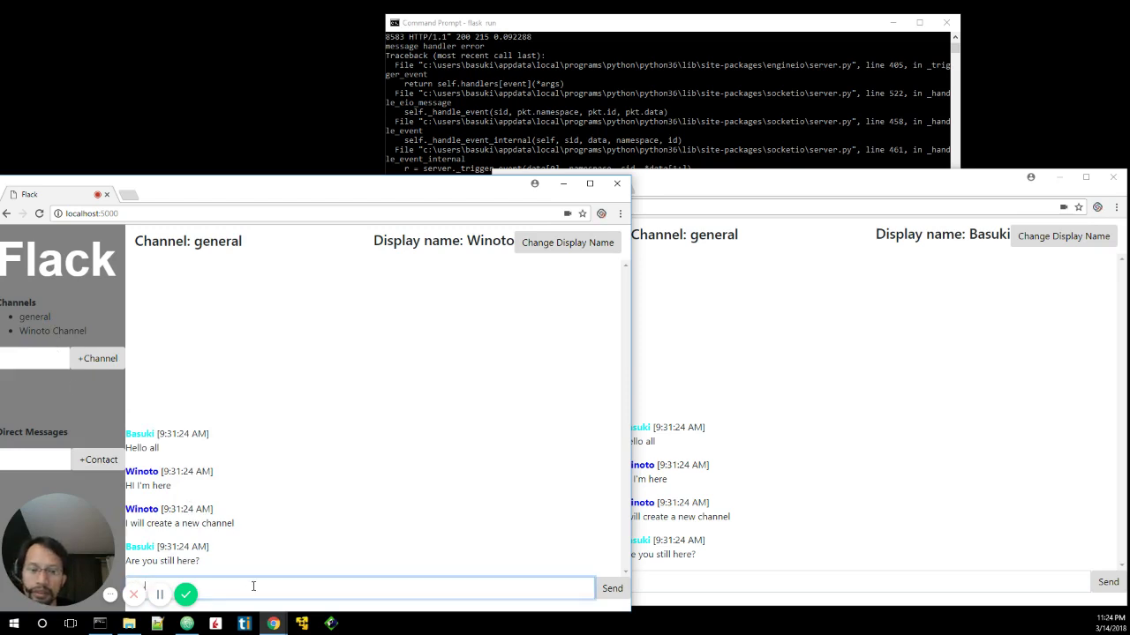
type("ya, I")
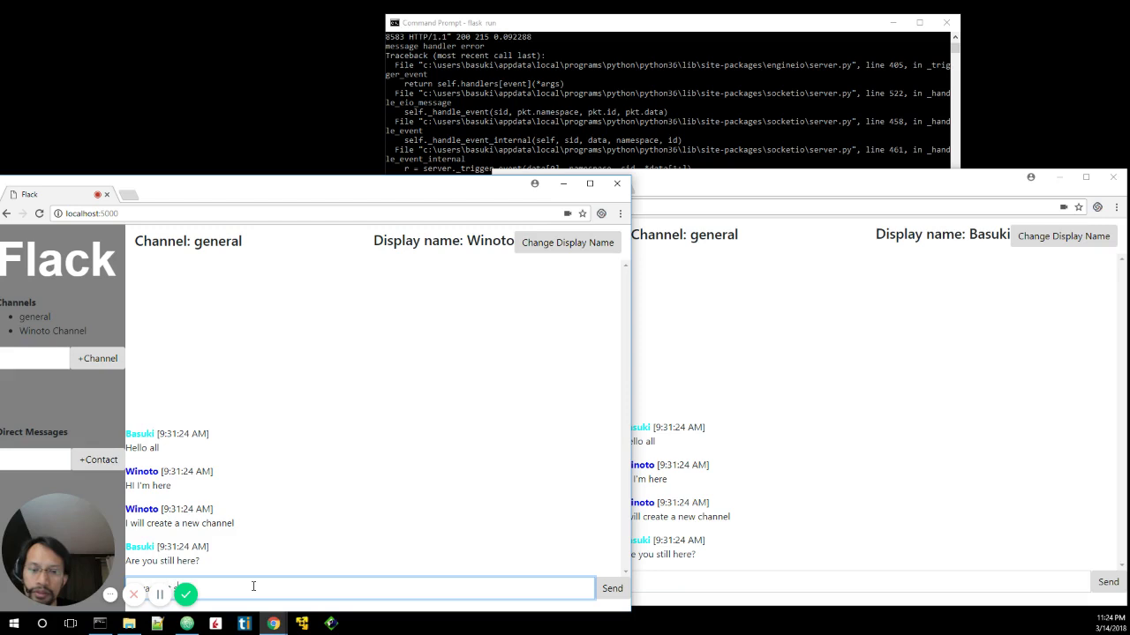
type("ng asid")
type("e for ")
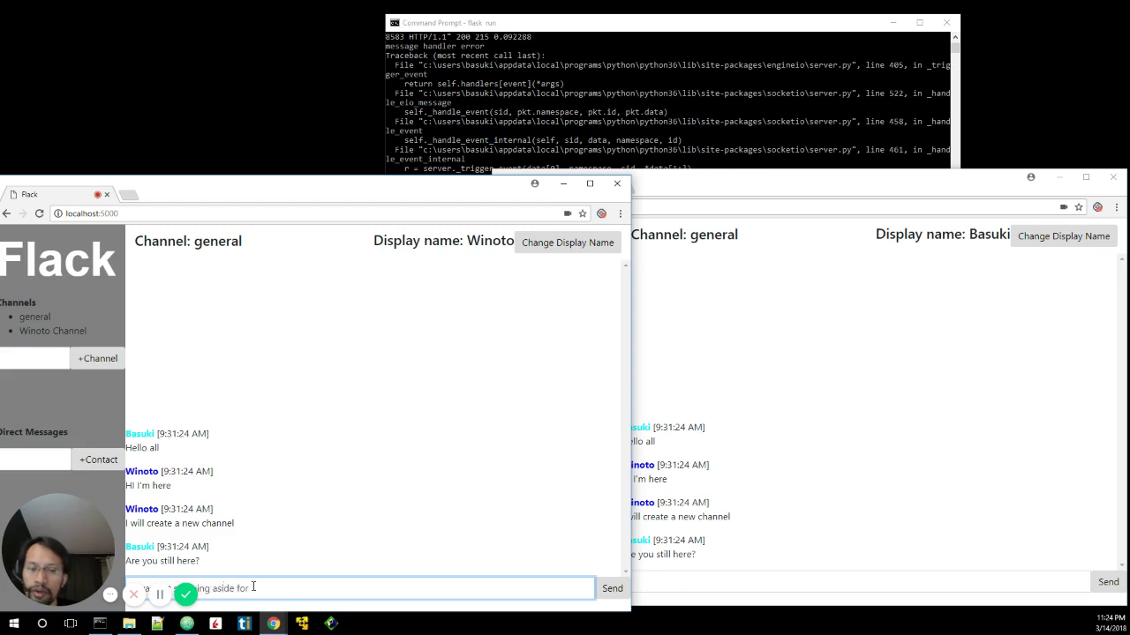
type("a bit")
key("Return")
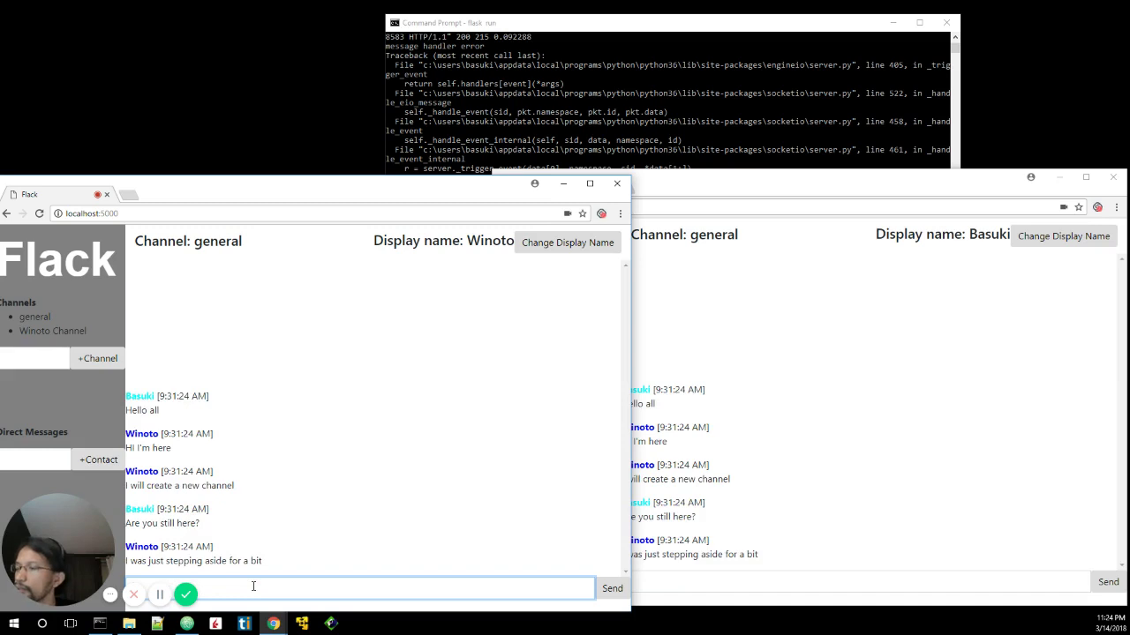
Post the reply 'great' in the general channel from Basuki's window
left_click(776, 583)
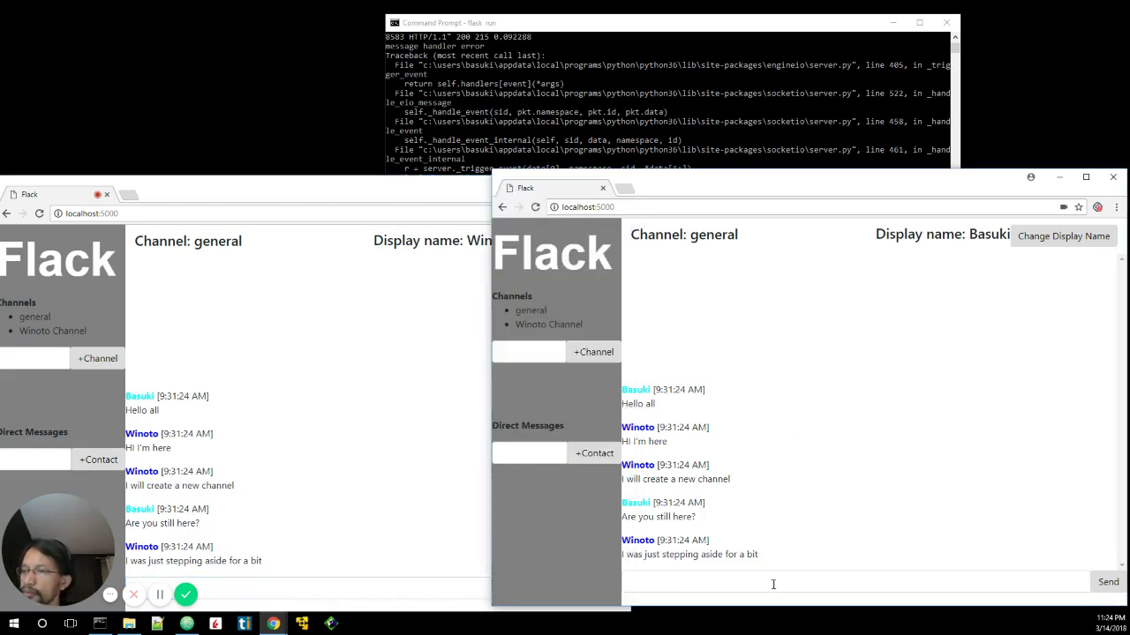
left_click(773, 584)
type("great")
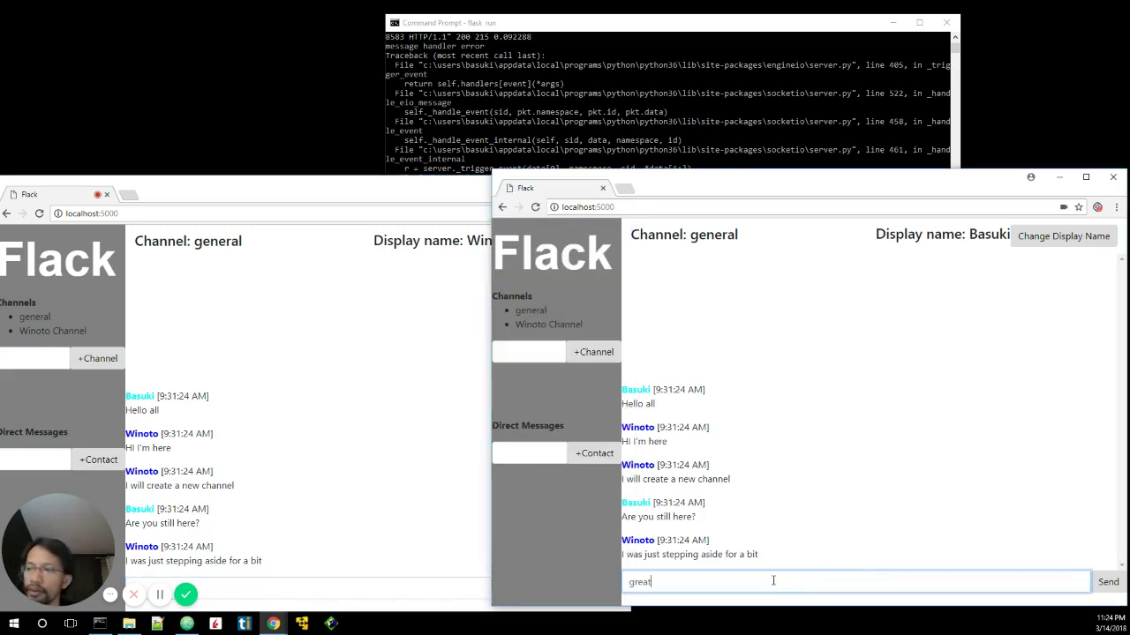
key("Return")
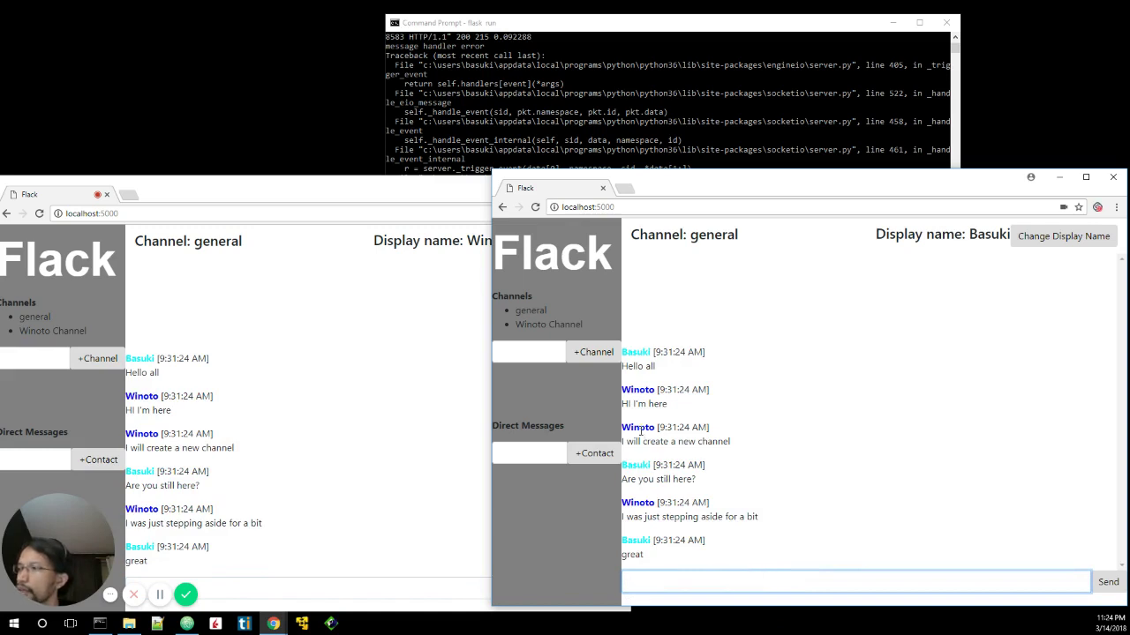
View Winoto Channel and then general in Winoto's and Basuki's windows to compare
left_click(56, 331)
left_click(44, 318)
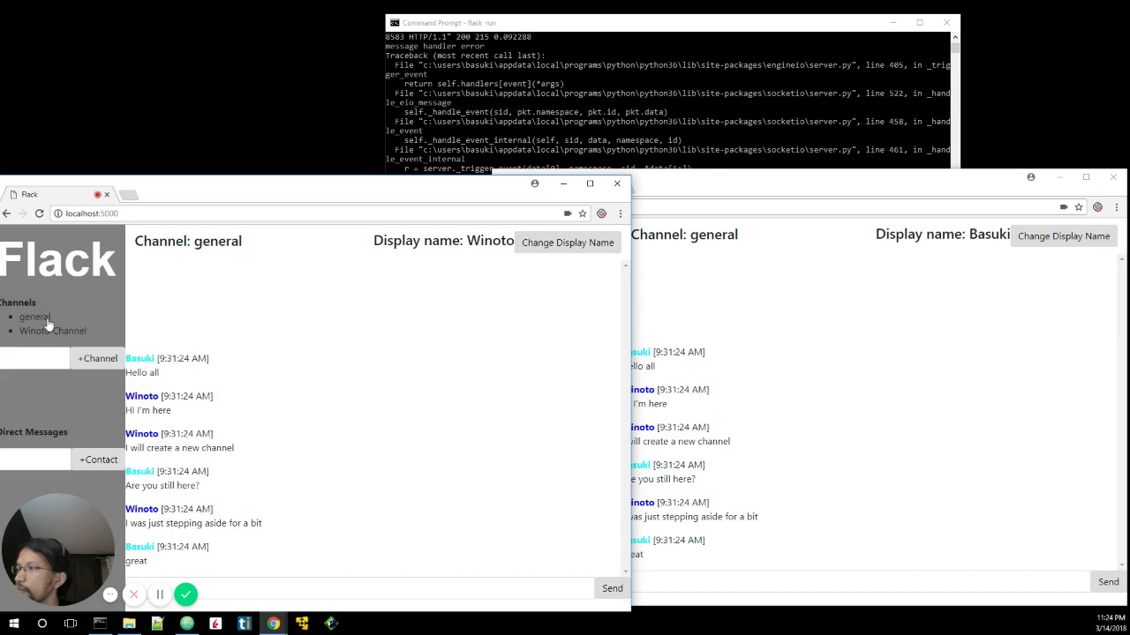
left_click(826, 393)
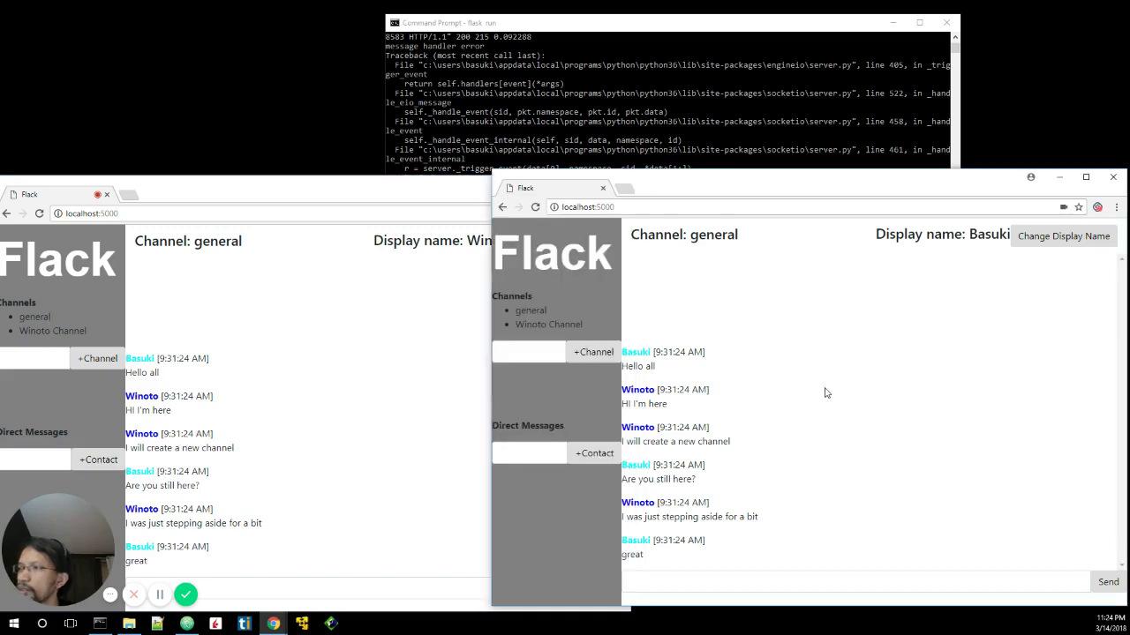
left_click(547, 326)
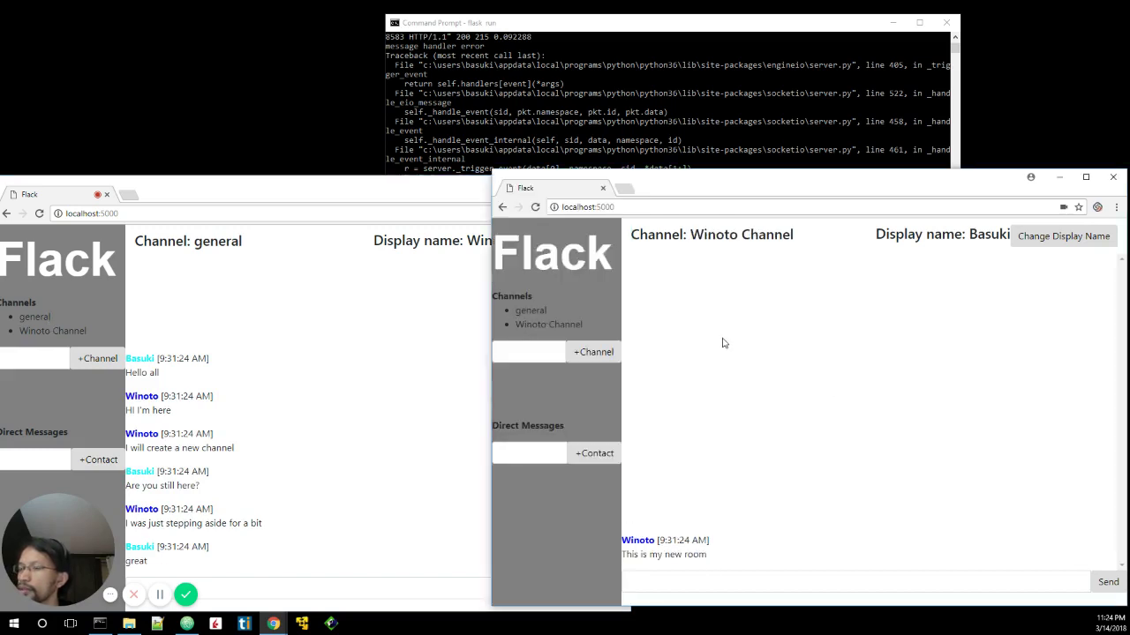
left_click(532, 314)
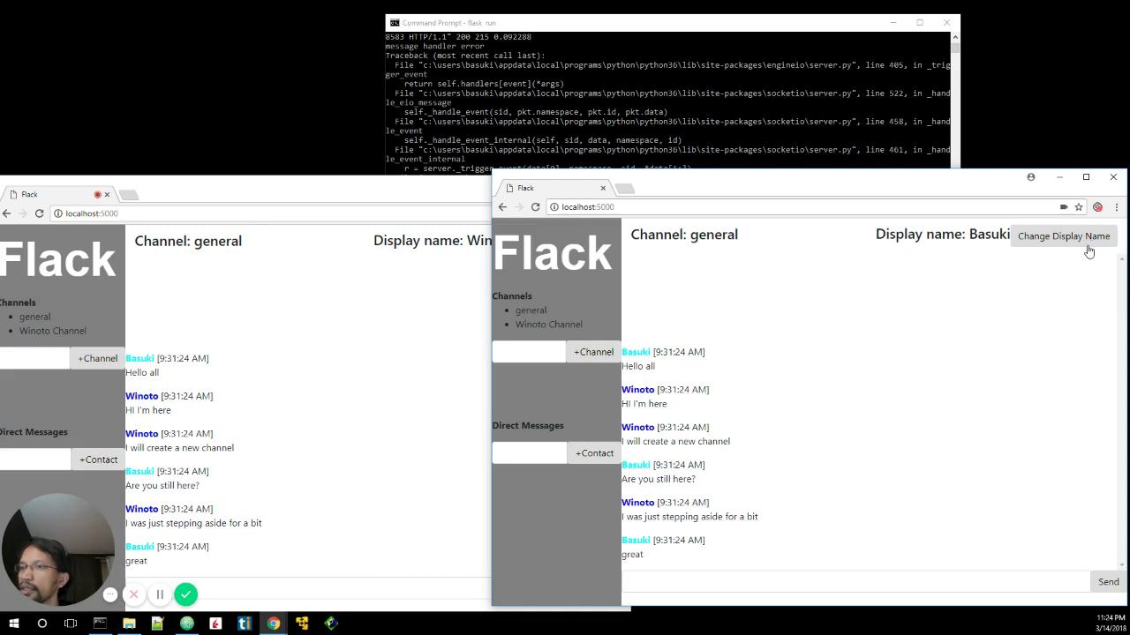
left_click(1050, 240)
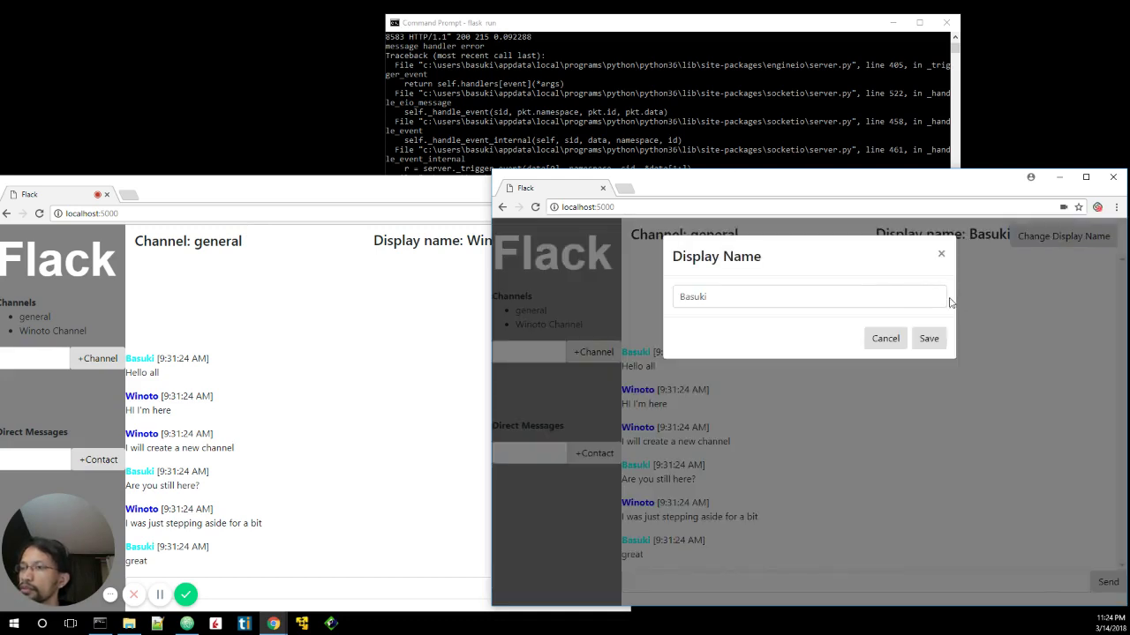
left_click(934, 342)
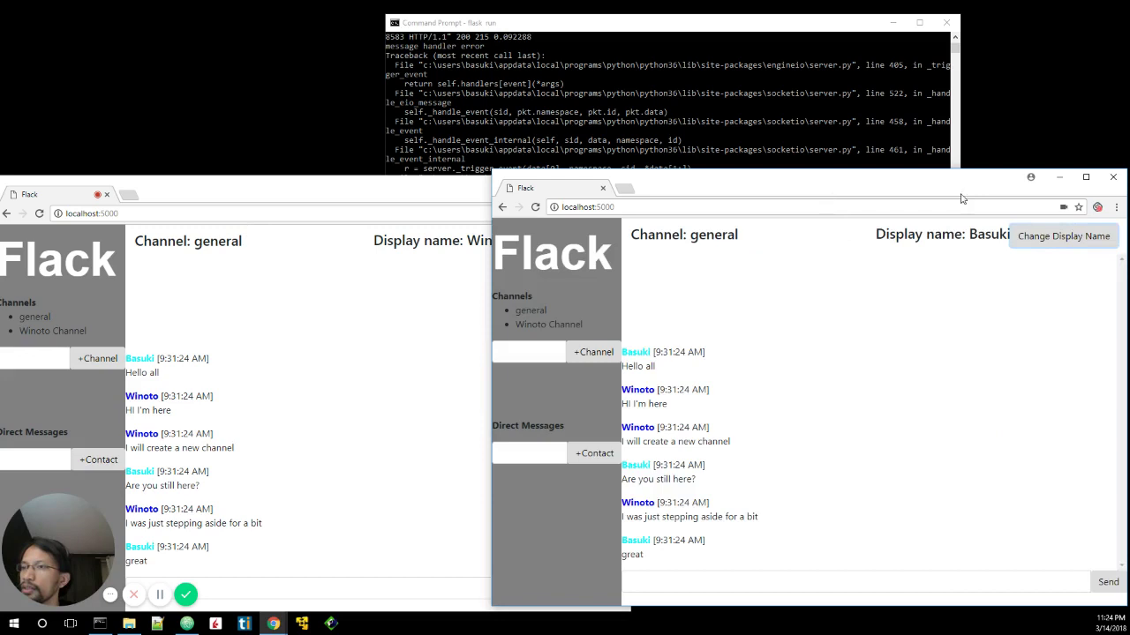
left_click(523, 316)
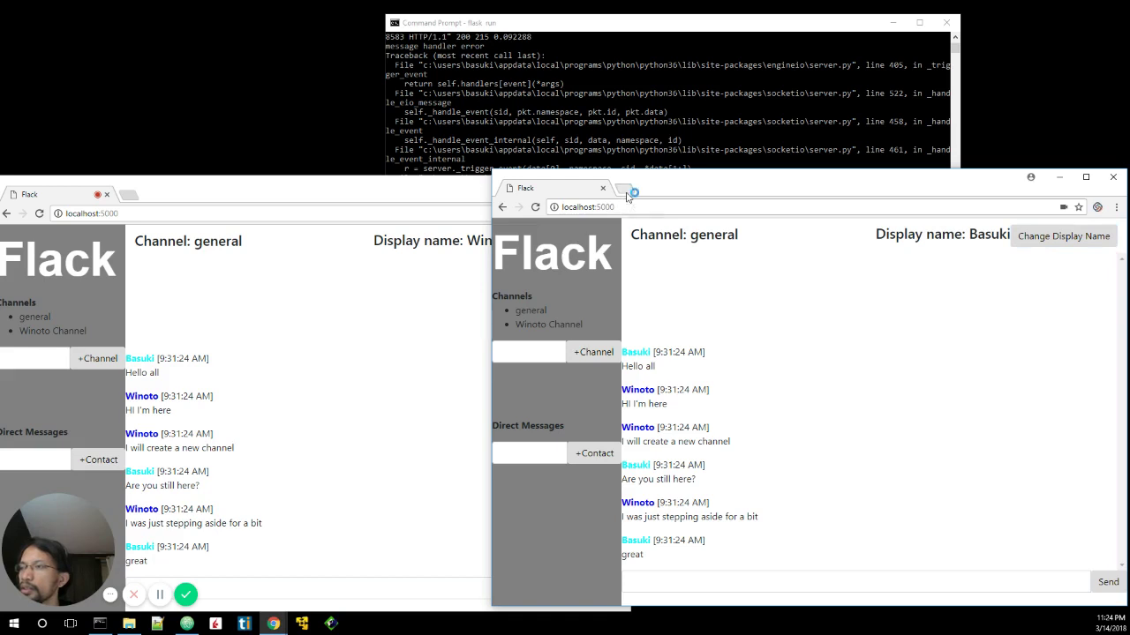
Close Basuki's Flack tab and reload the chat at localhost:5000 in a new tab
left_click(624, 191)
left_click(556, 192)
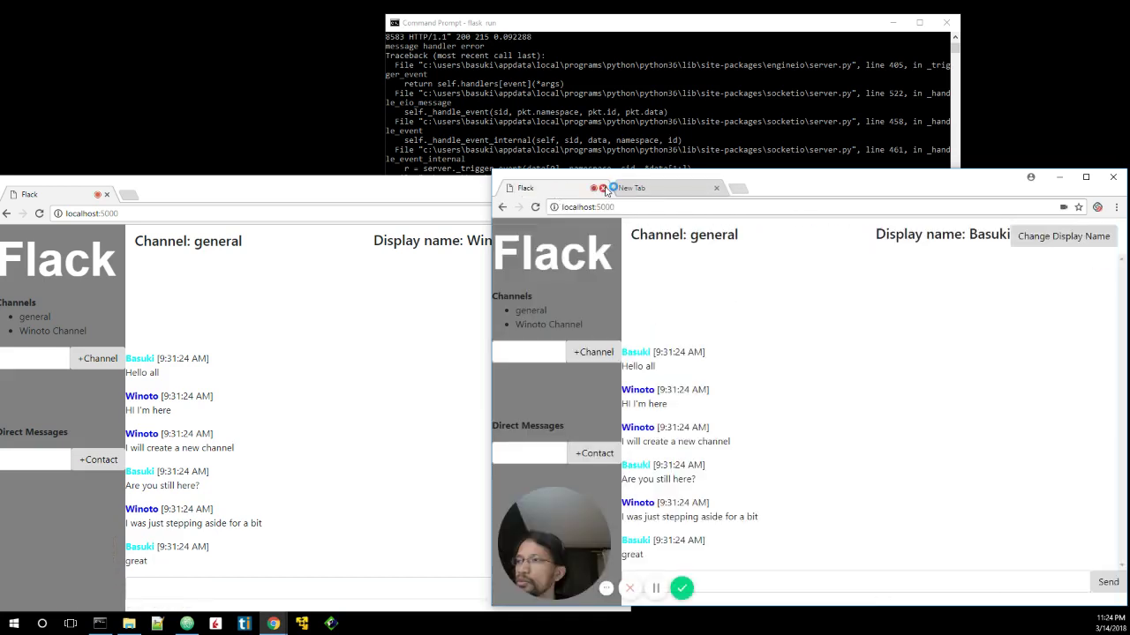
left_click(602, 189)
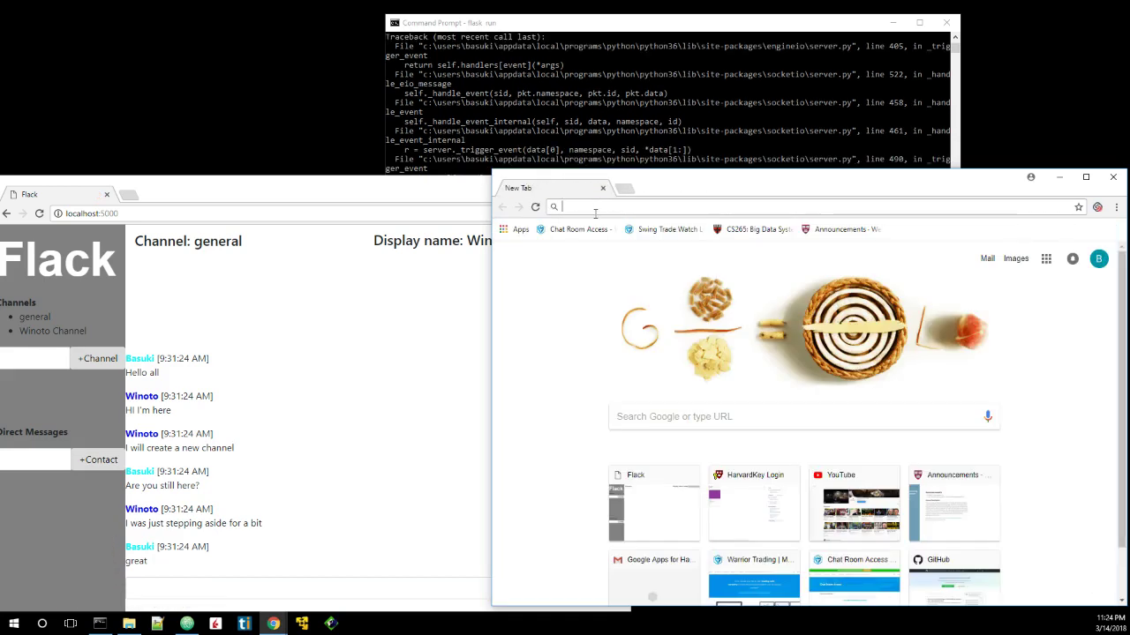
type("locl")
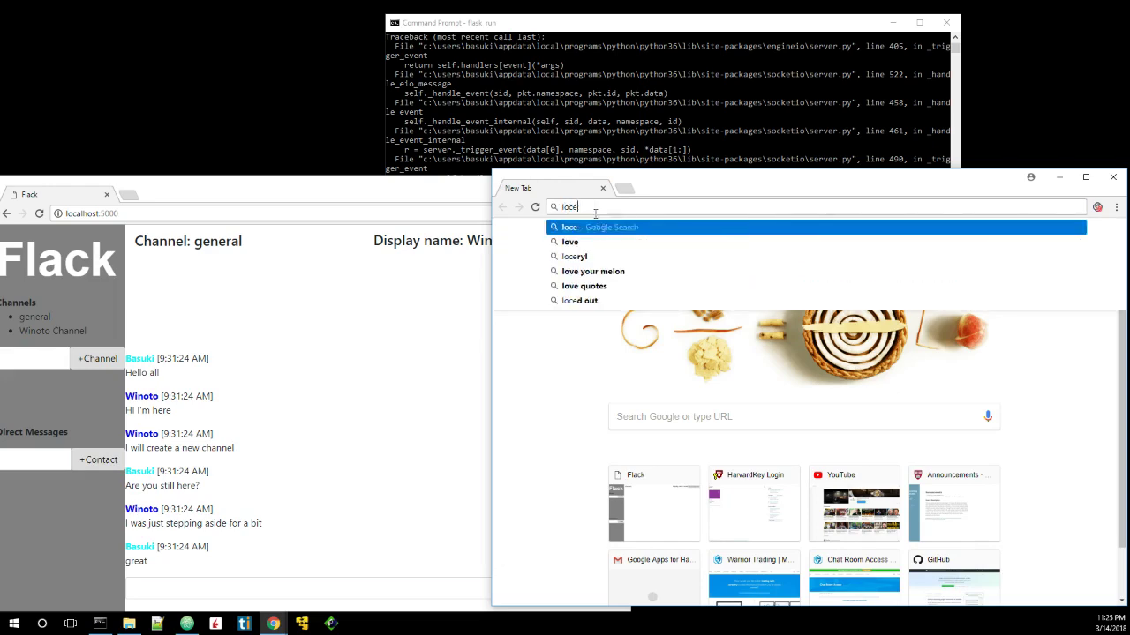
key("BackSpace")
type("ak")
key("BackSpace")
type("l")
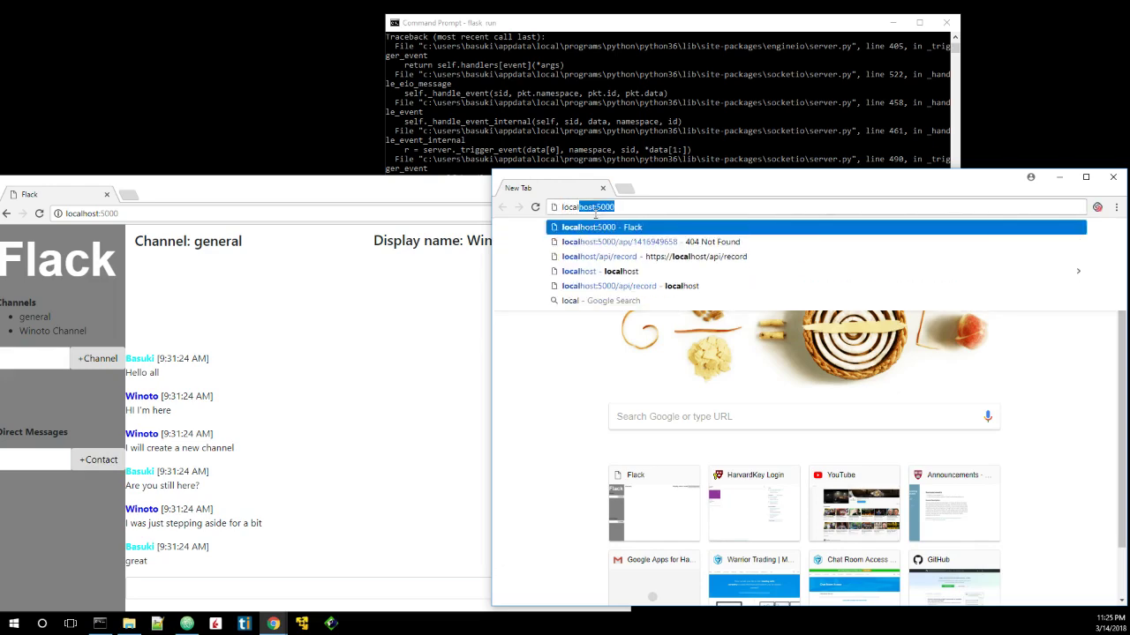
key("Return")
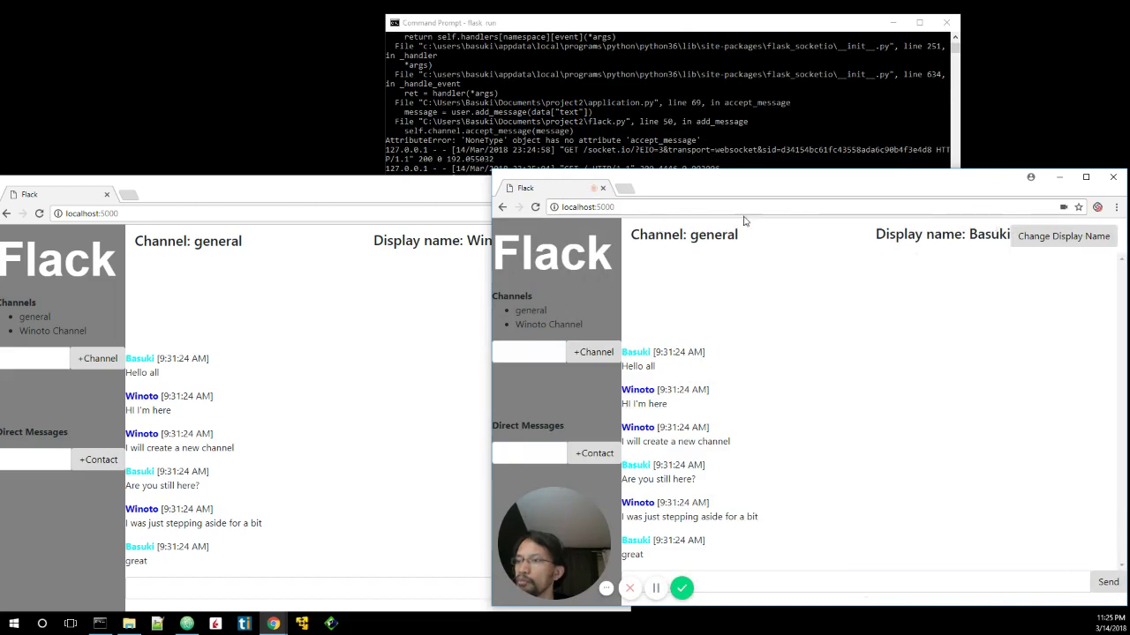
Check the Command Prompt log for new connections, then compare both chat windows' general conversation
left_click(666, 111)
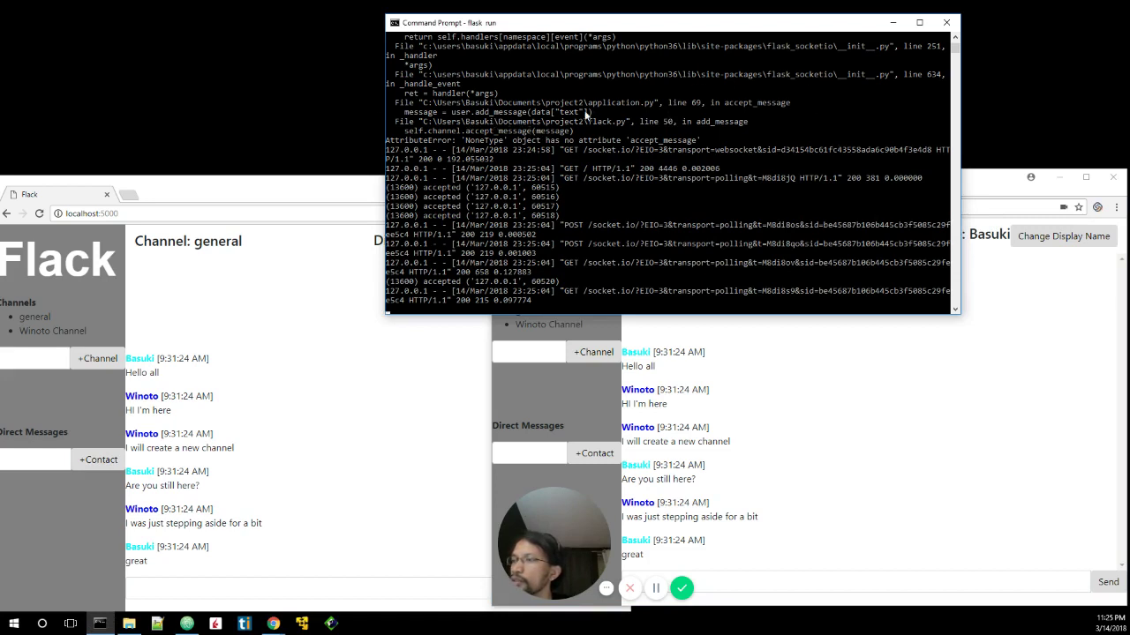
left_click(981, 427)
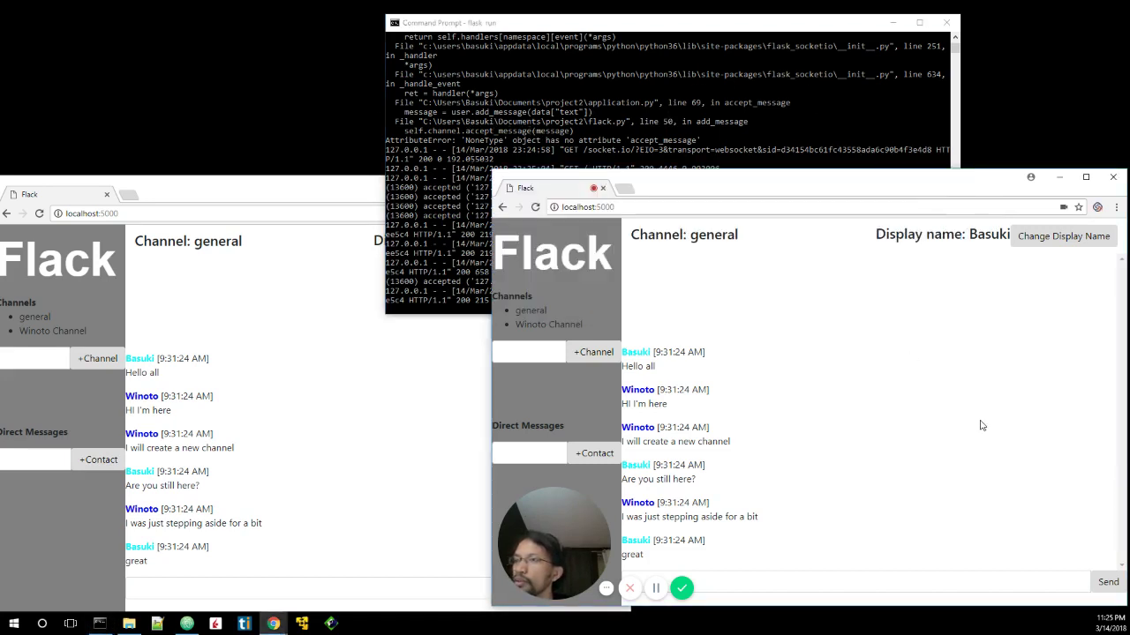
left_click(336, 257)
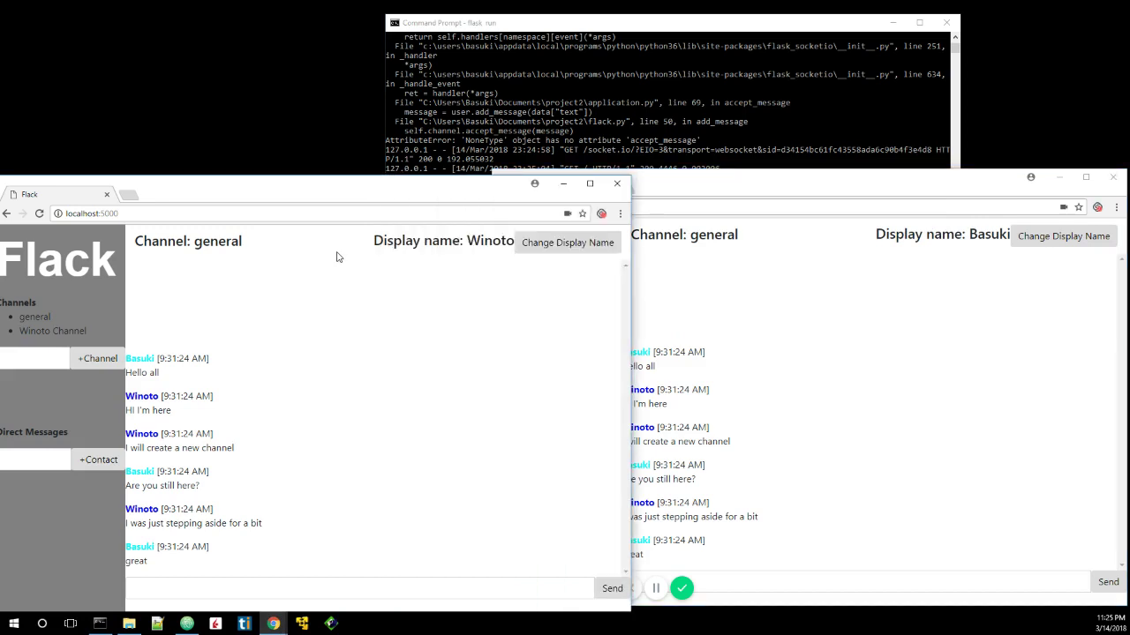
left_click(806, 432)
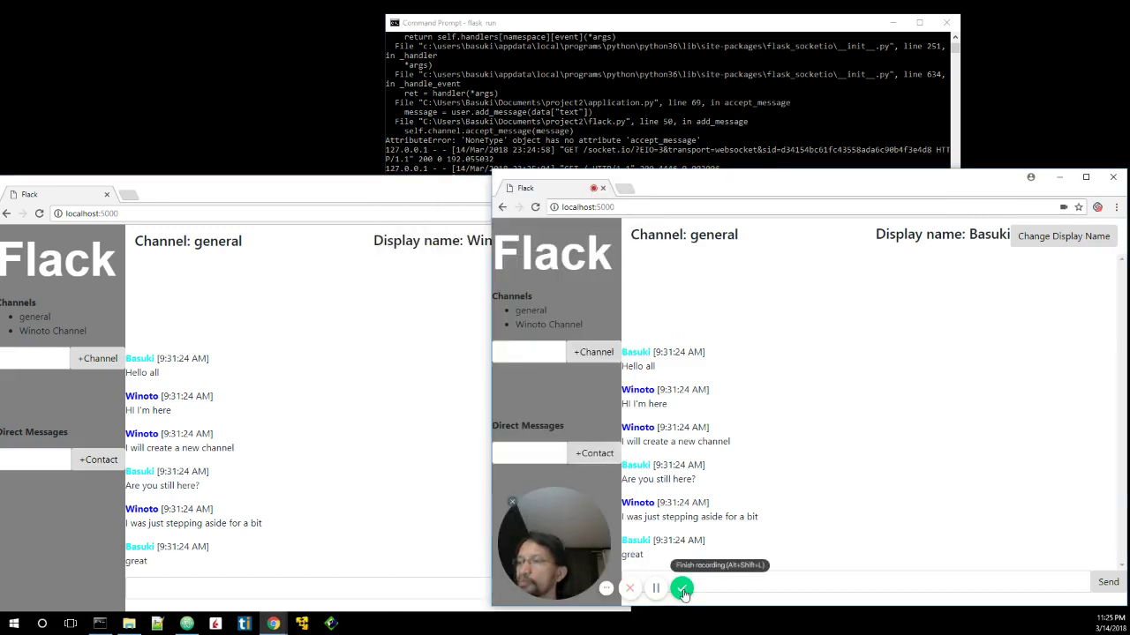